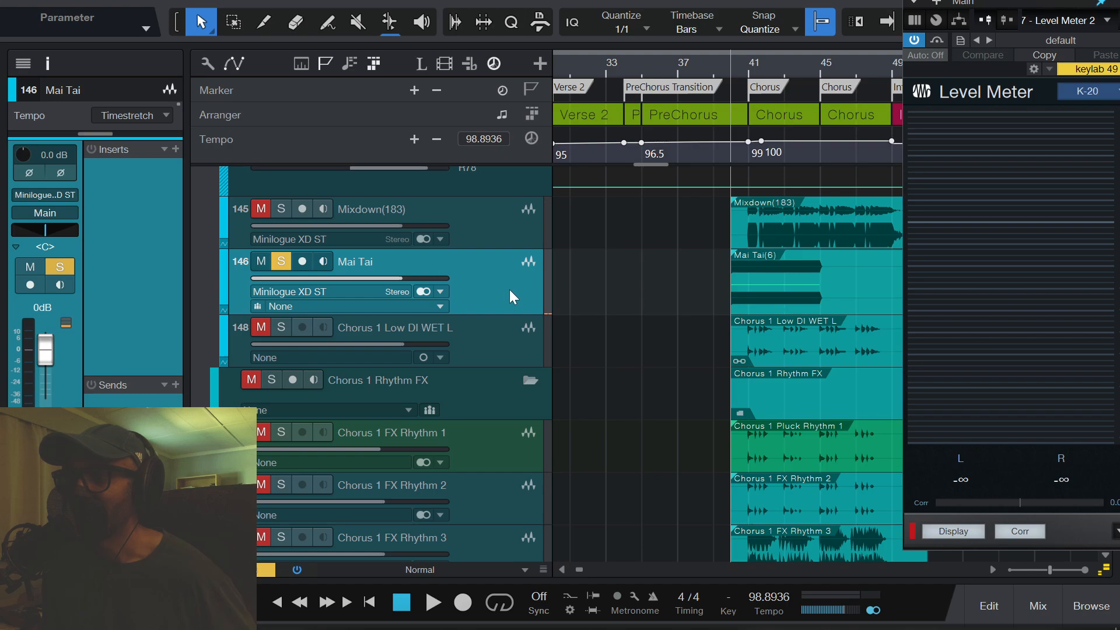
# - Play the soloed Mai Tai audio track from bar 40 to check its peak level on the Level Meter
pyautogui.press('space')
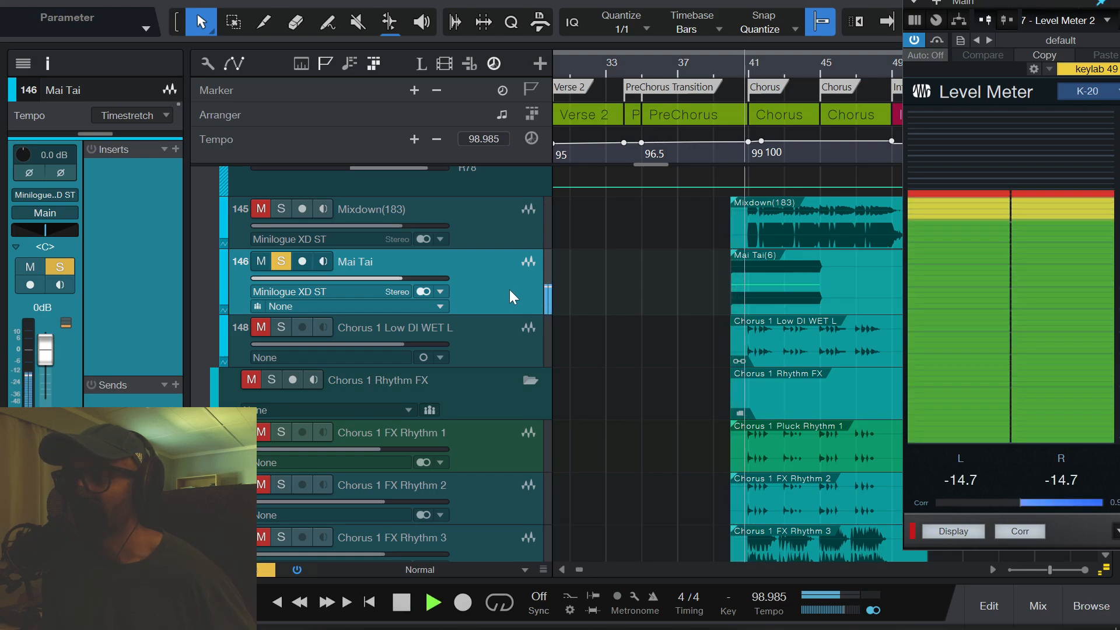
pyautogui.press('space')
# - Transform the Mai Tai audio track back to an instrument track and view its held note in the note editor
pyautogui.rightClick(496, 285)
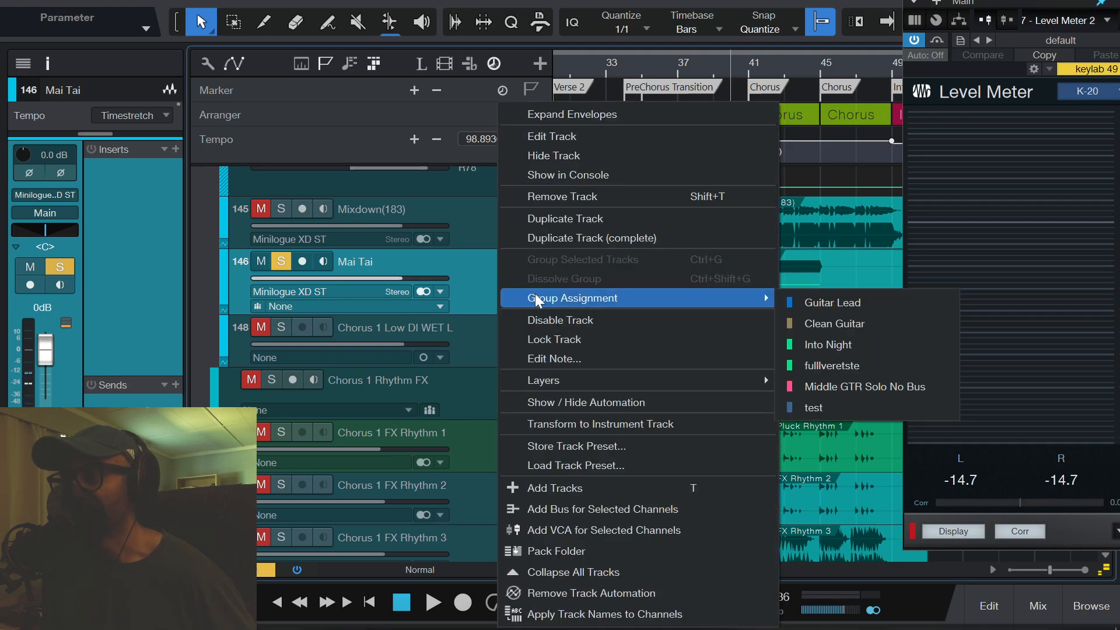
pyautogui.click(580, 445)
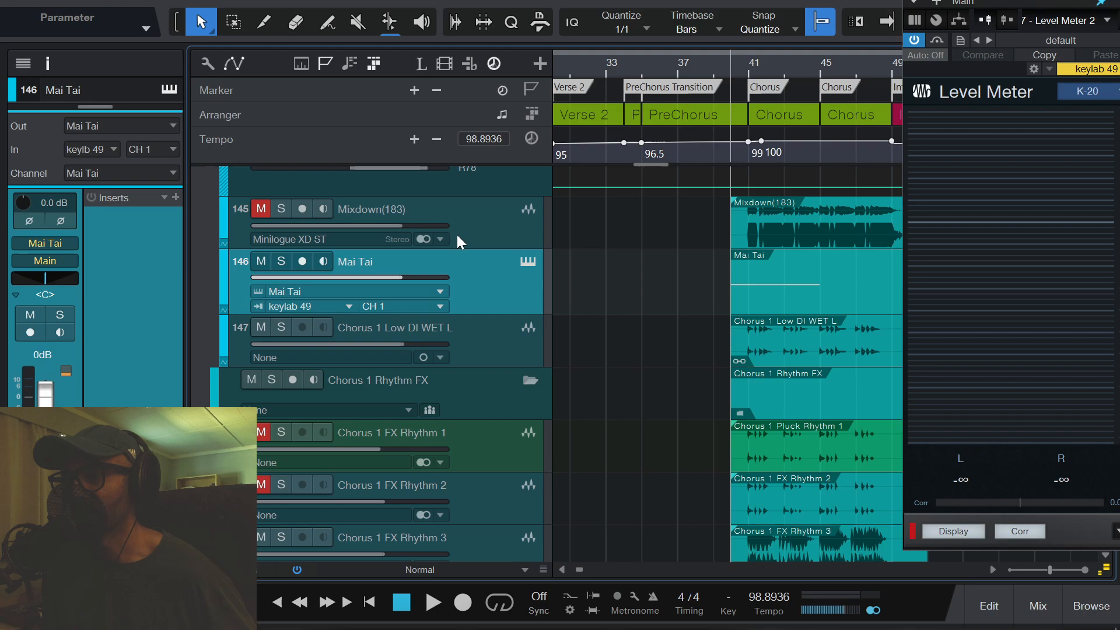
pyautogui.doubleClick(817, 267)
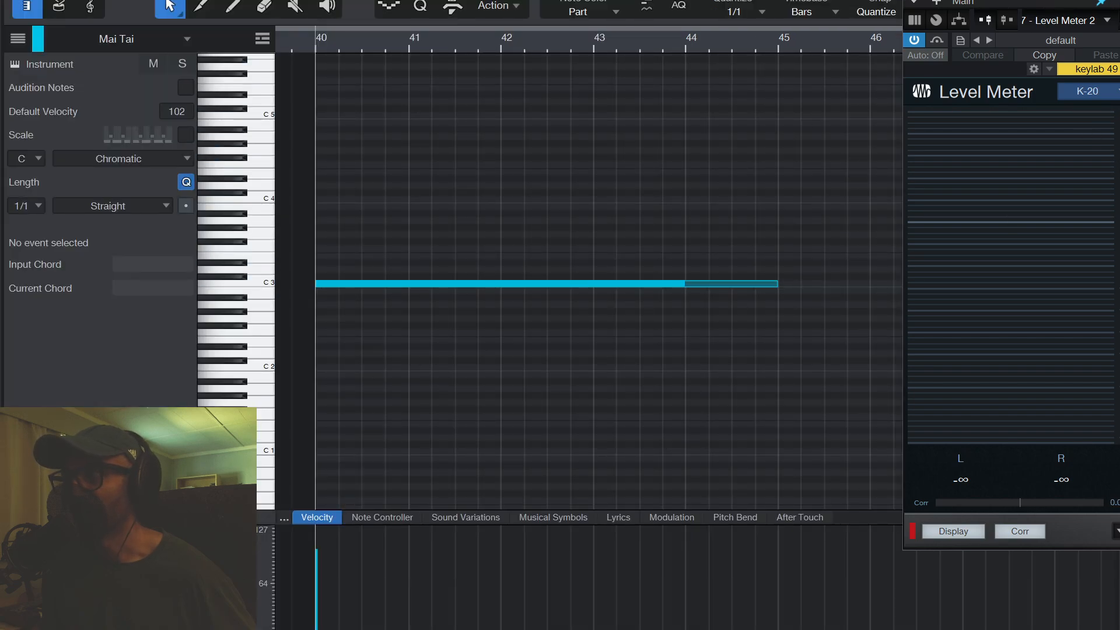
pyautogui.press('F2')
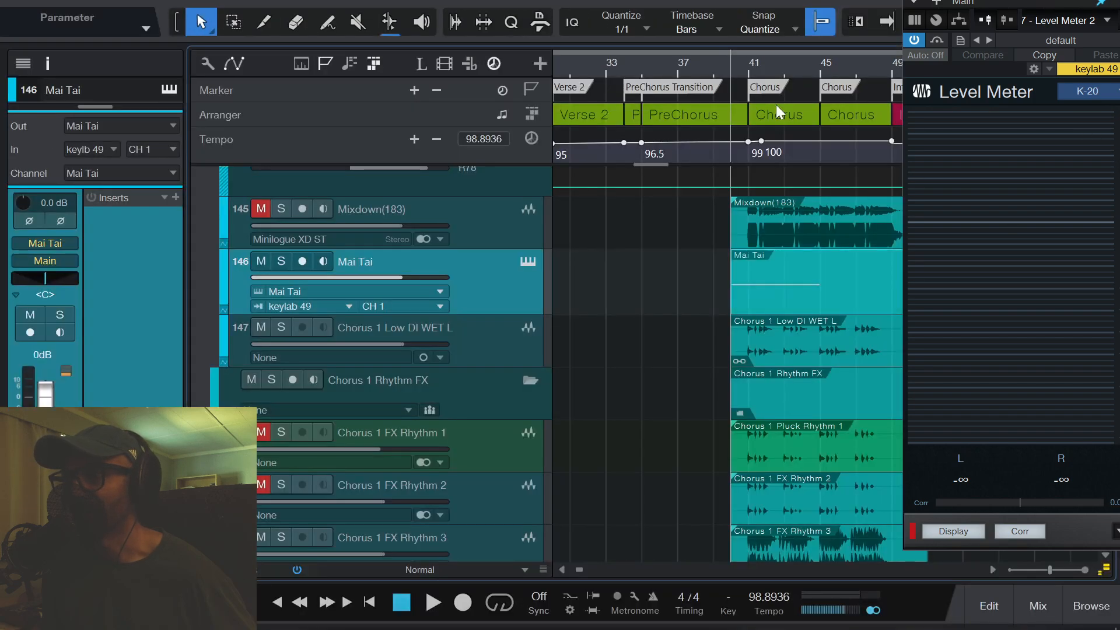
# - Open the Mai Tai instrument and examine its oscillator, envelope and effects settings
pyautogui.click(532, 257)
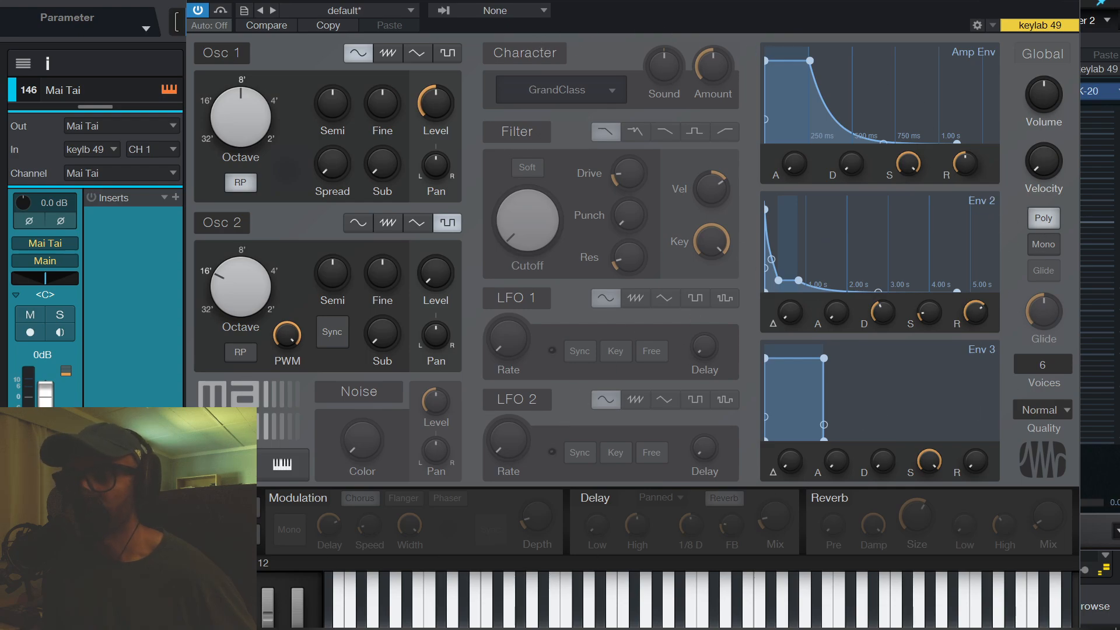
pyautogui.click(225, 465)
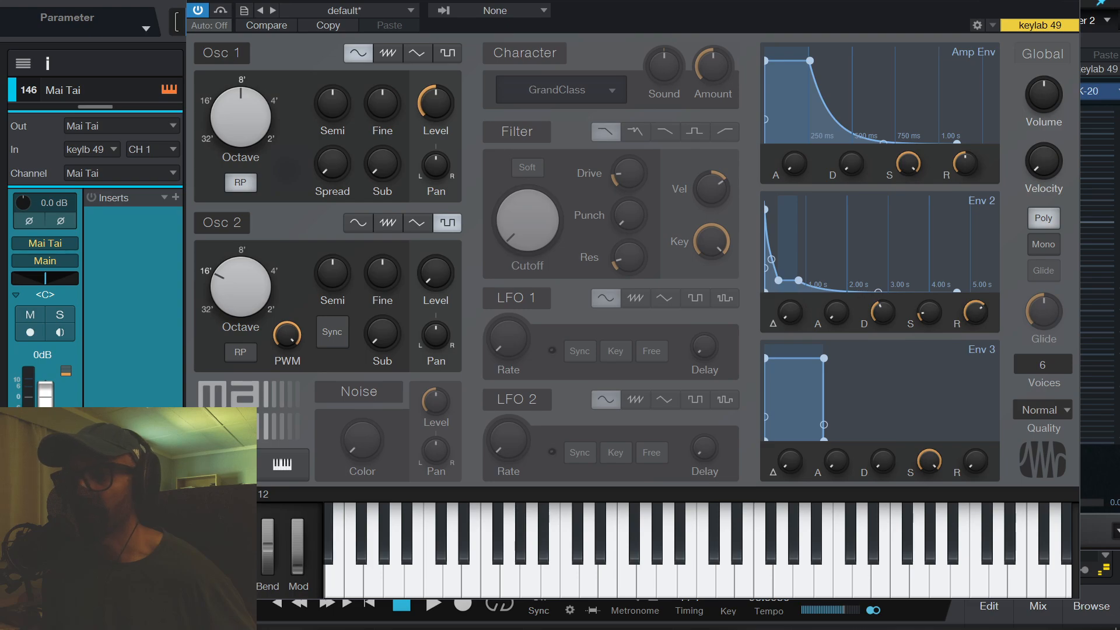
pyautogui.click(225, 465)
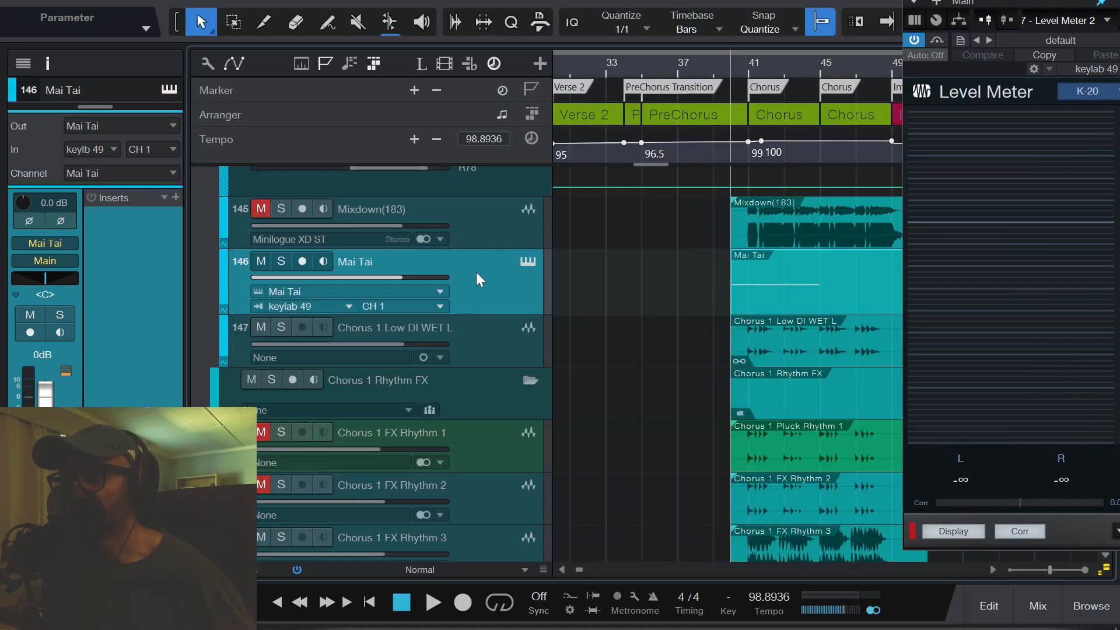
# - Undo the transform of the Mai Tai track to an instrument track
pyautogui.rightClick(476, 271)
pyautogui.click(47, 1)
pyautogui.click(44, 1)
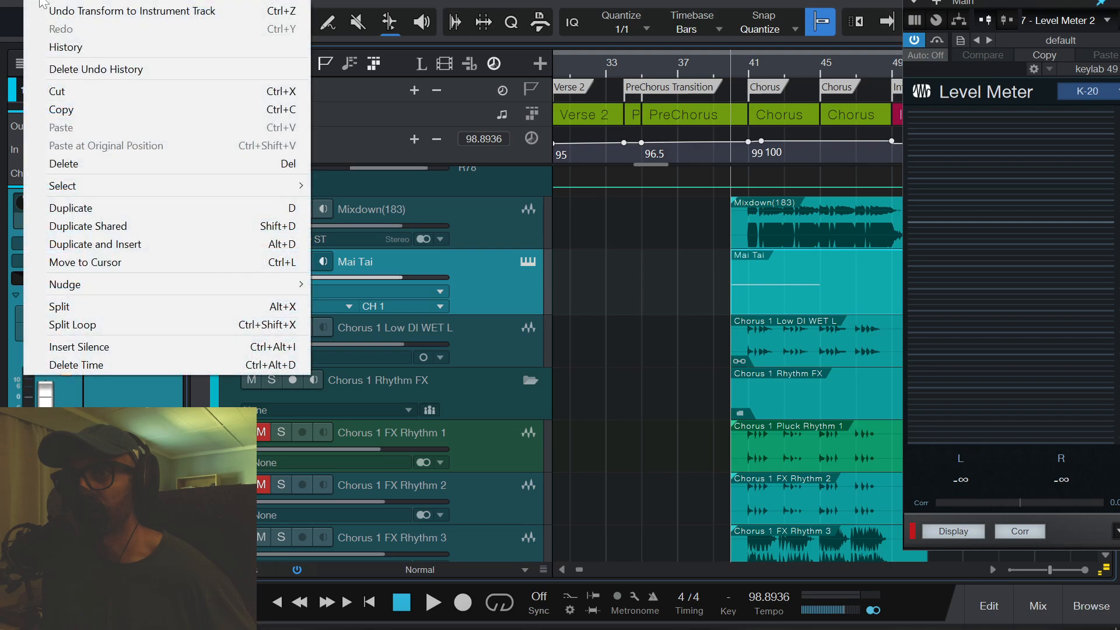
pyautogui.click(42, 9)
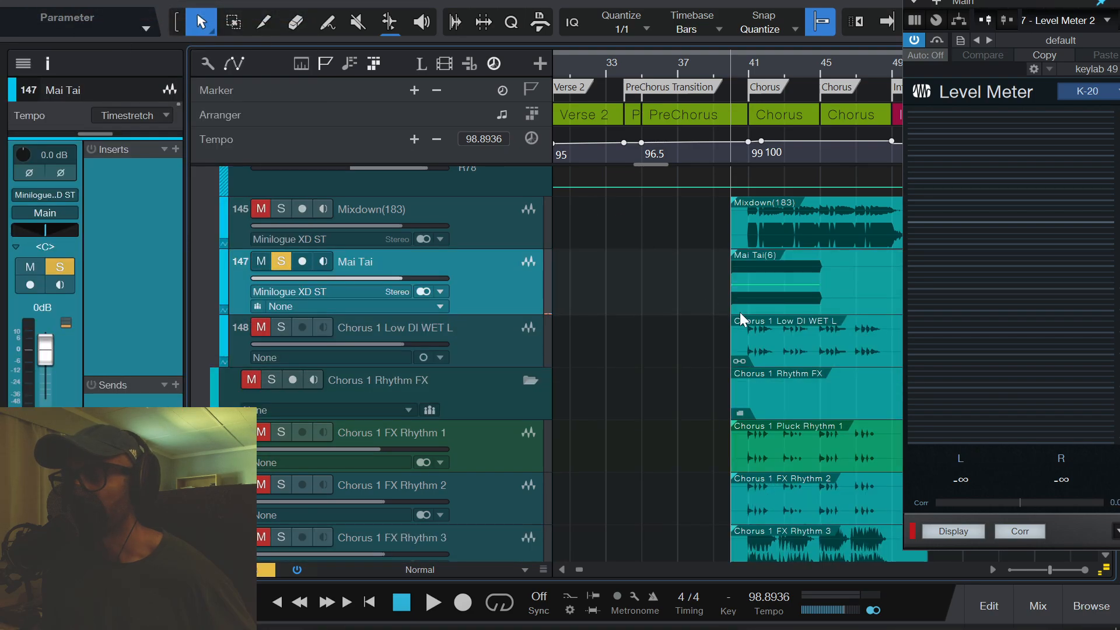
pyautogui.rightClick(475, 285)
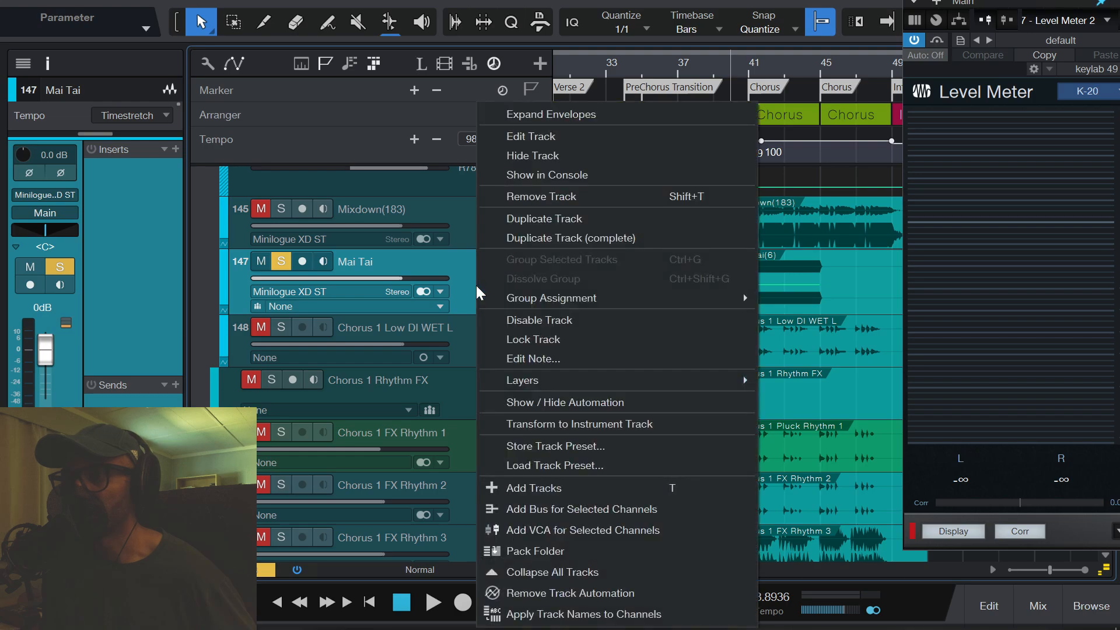
pyautogui.click(596, 218)
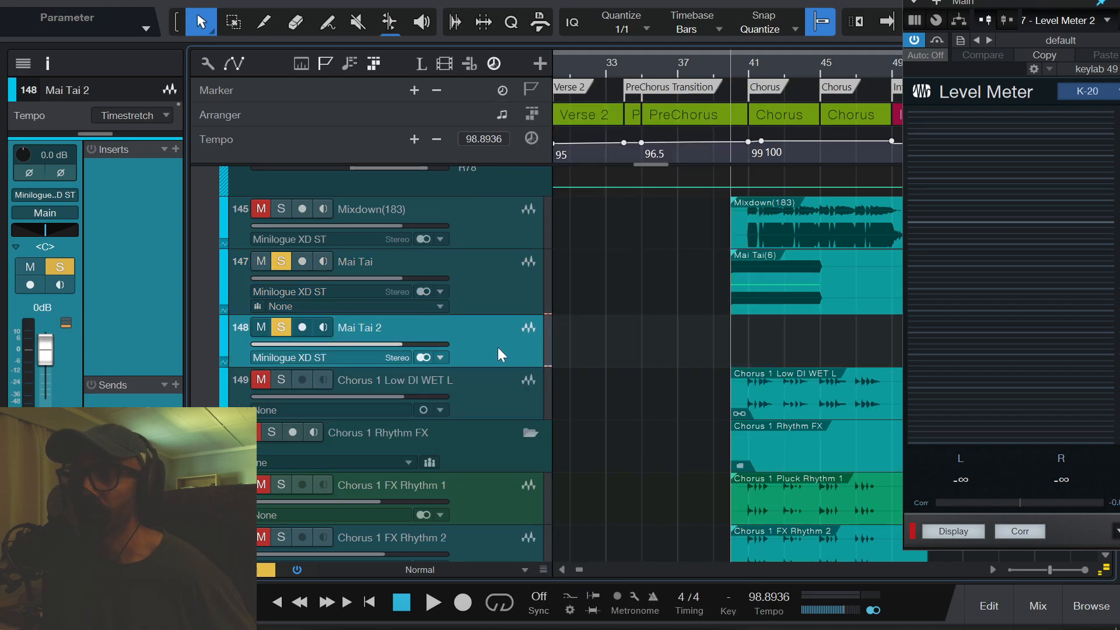
pyautogui.hotkey('shift', 't')
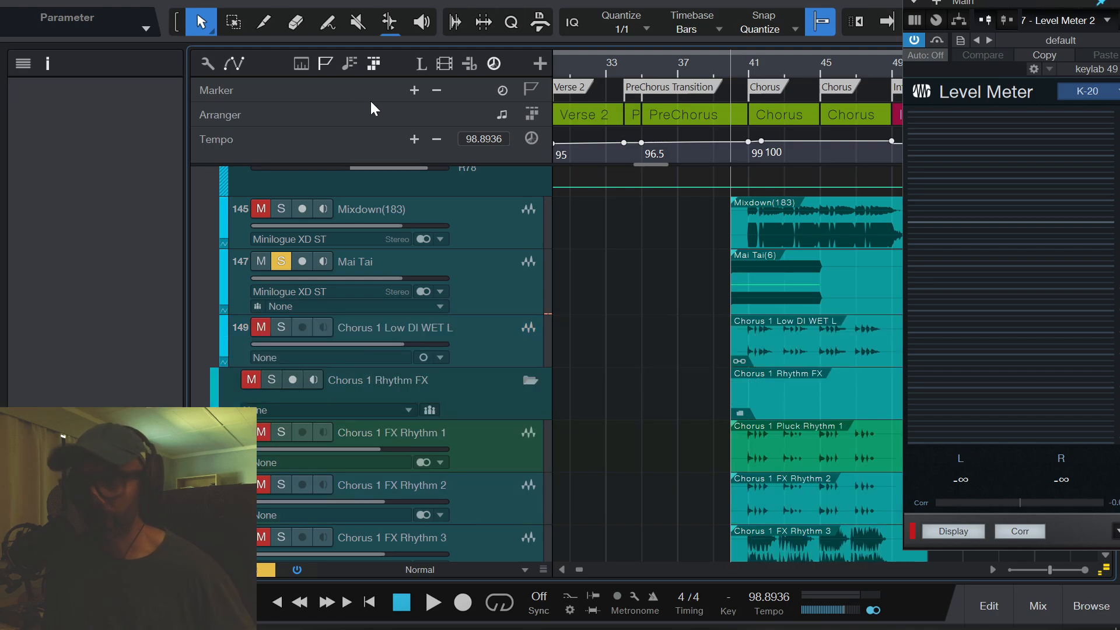
# - Duplicate the Mai Tai track complete with its audio event and disable the original track
pyautogui.rightClick(491, 285)
pyautogui.click(547, 239)
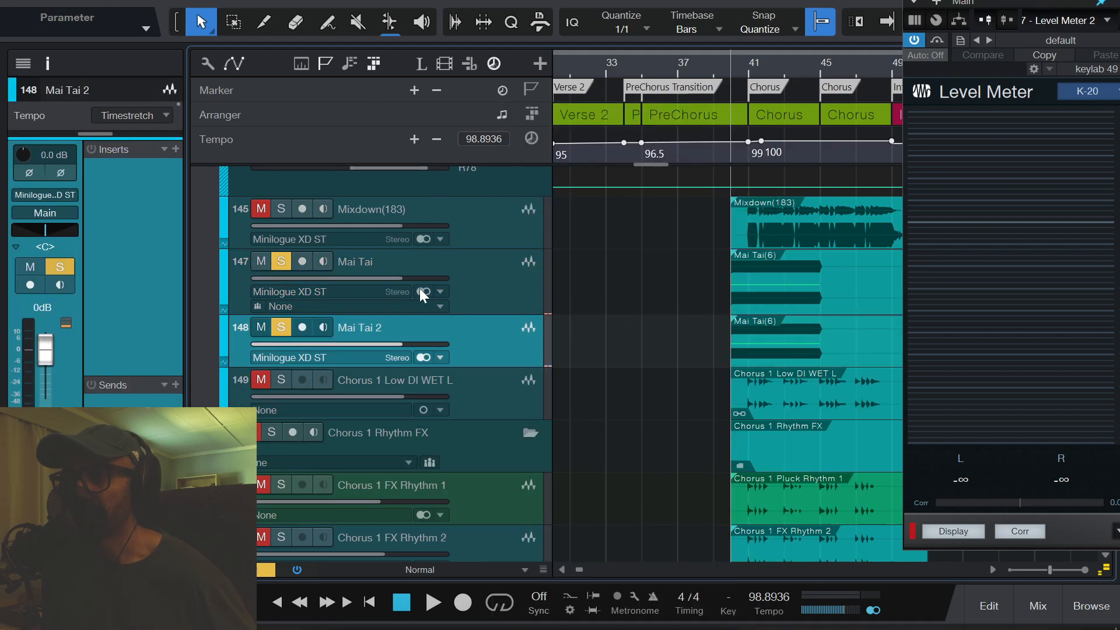
pyautogui.click(518, 274)
pyautogui.rightClick(518, 274)
pyautogui.click(548, 320)
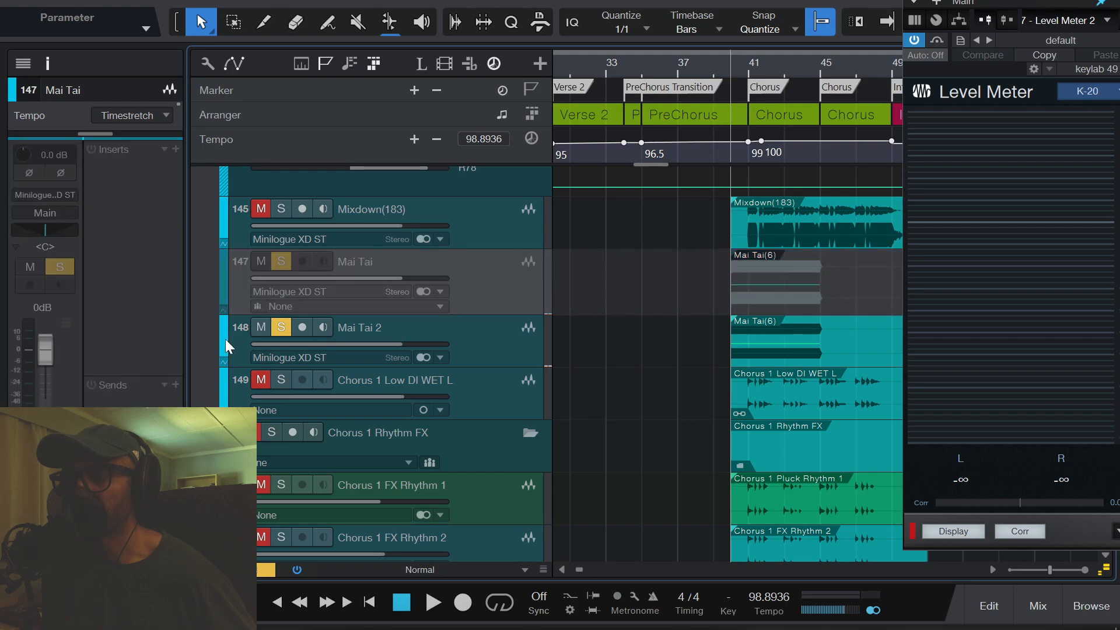
# - Color the duplicated Mai Tai 2 track red
pyautogui.click(264, 343)
pyautogui.click(222, 340)
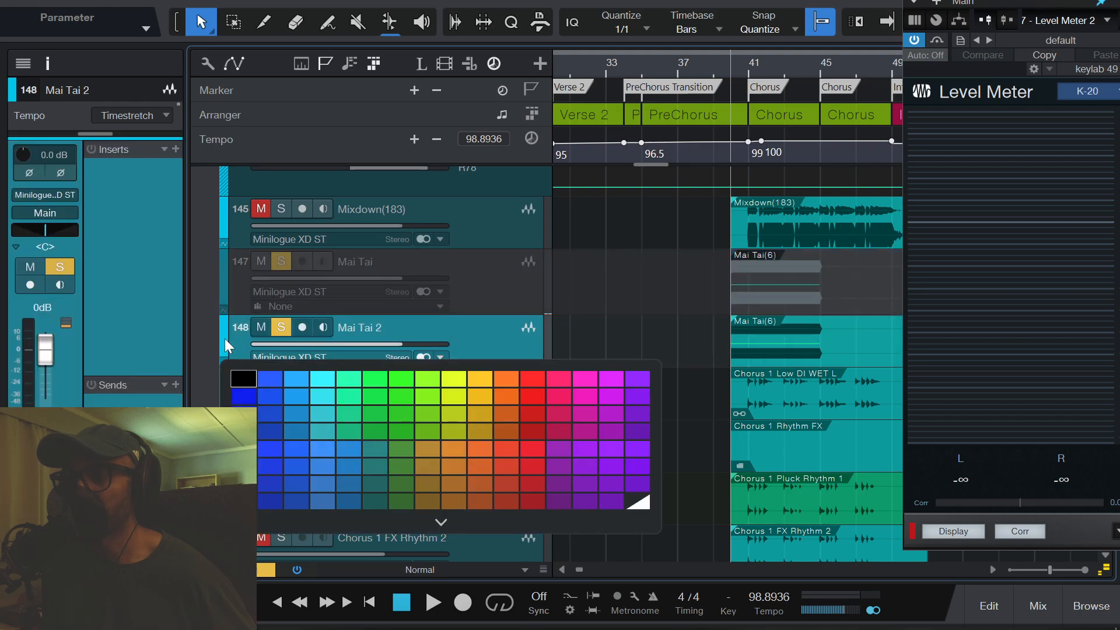
pyautogui.click(535, 382)
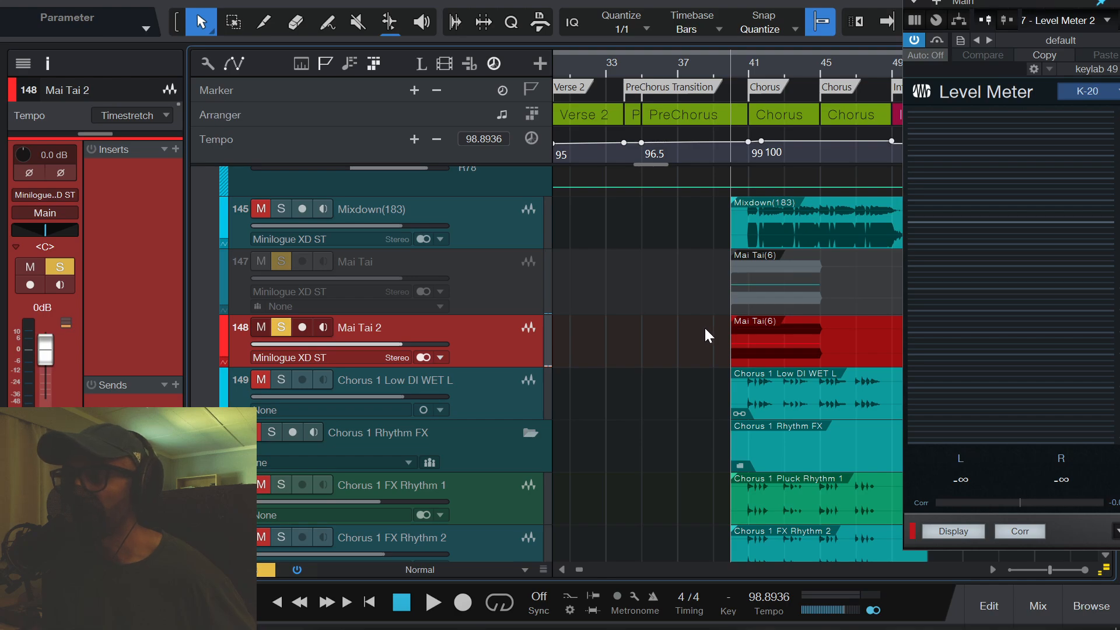
# - Bounce the Mai Tai 2 event in stereo and again with the track set to mono, and play the result to check its level
pyautogui.click(793, 338)
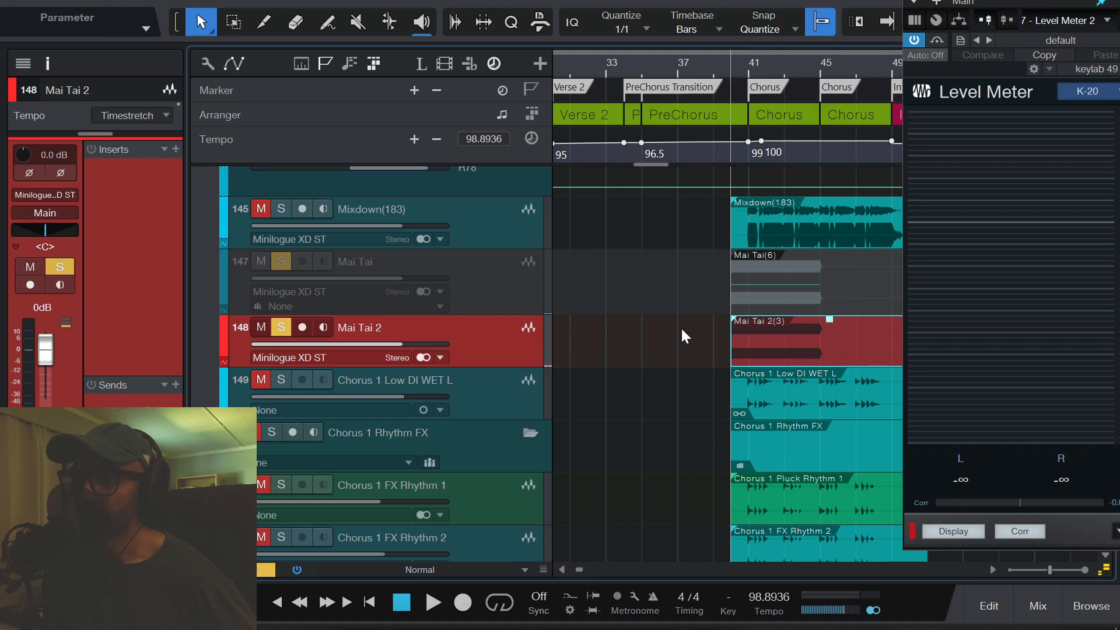
pyautogui.click(422, 357)
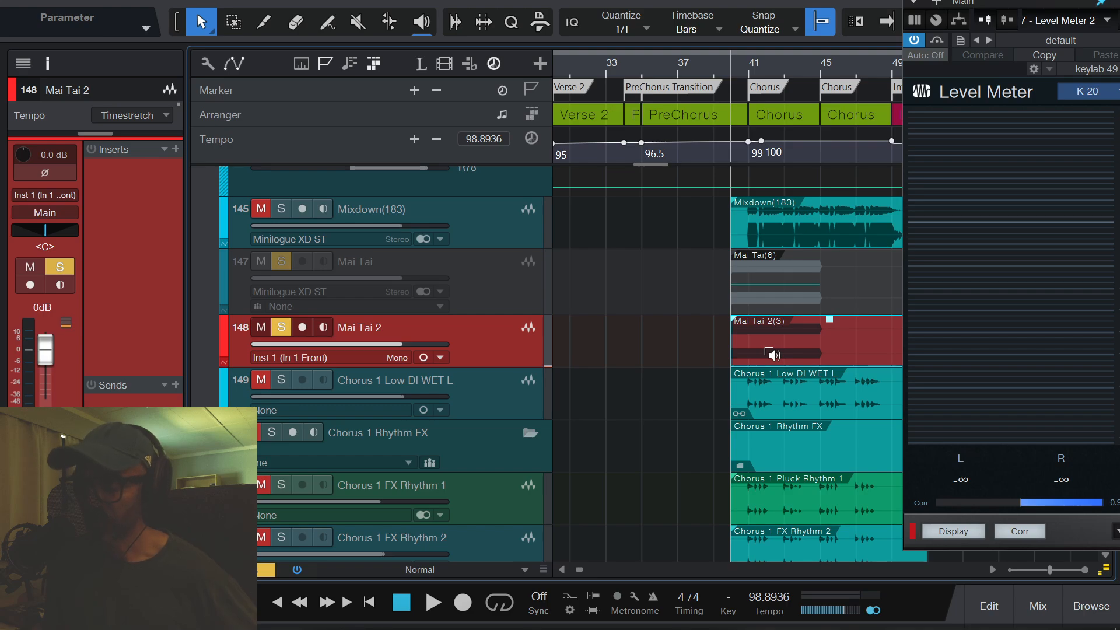
pyautogui.hotkey('ctrl', 'b')
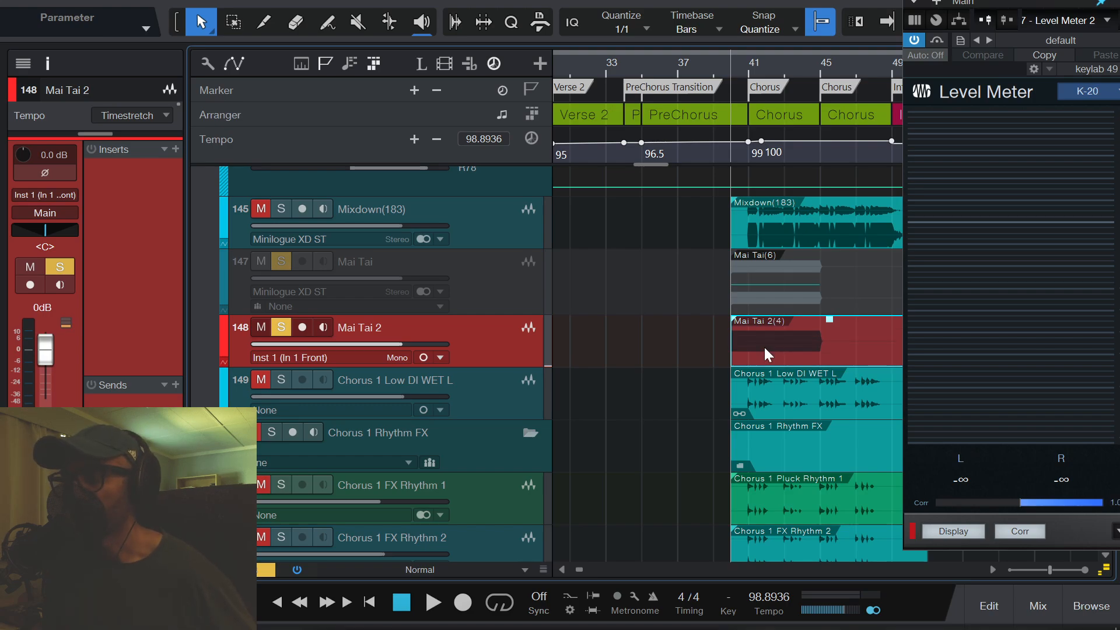
pyautogui.press('space')
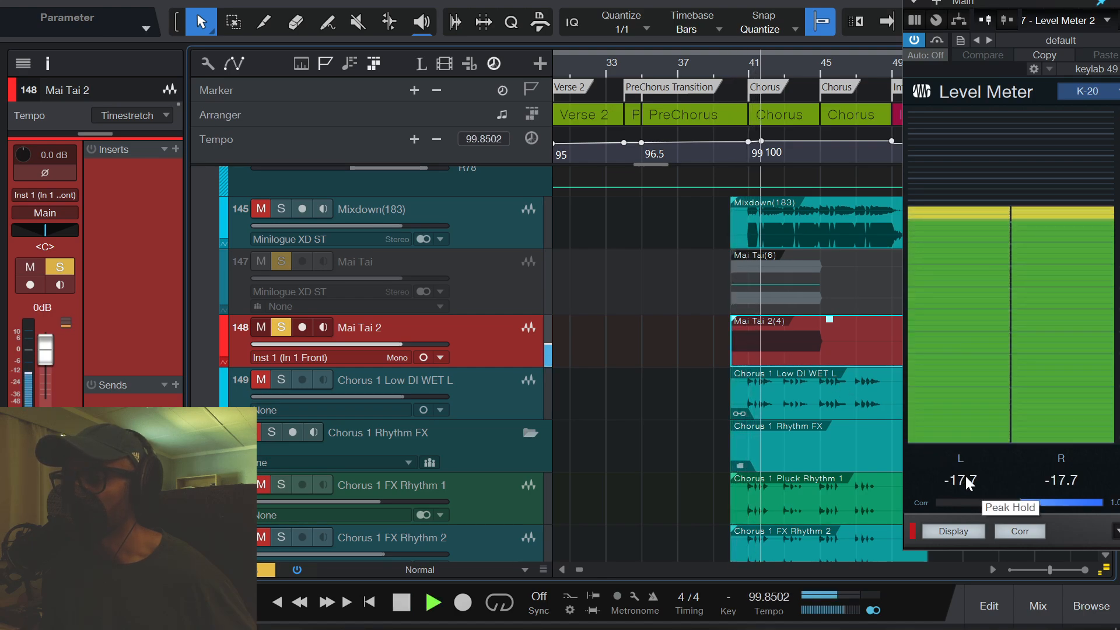
pyautogui.press('space')
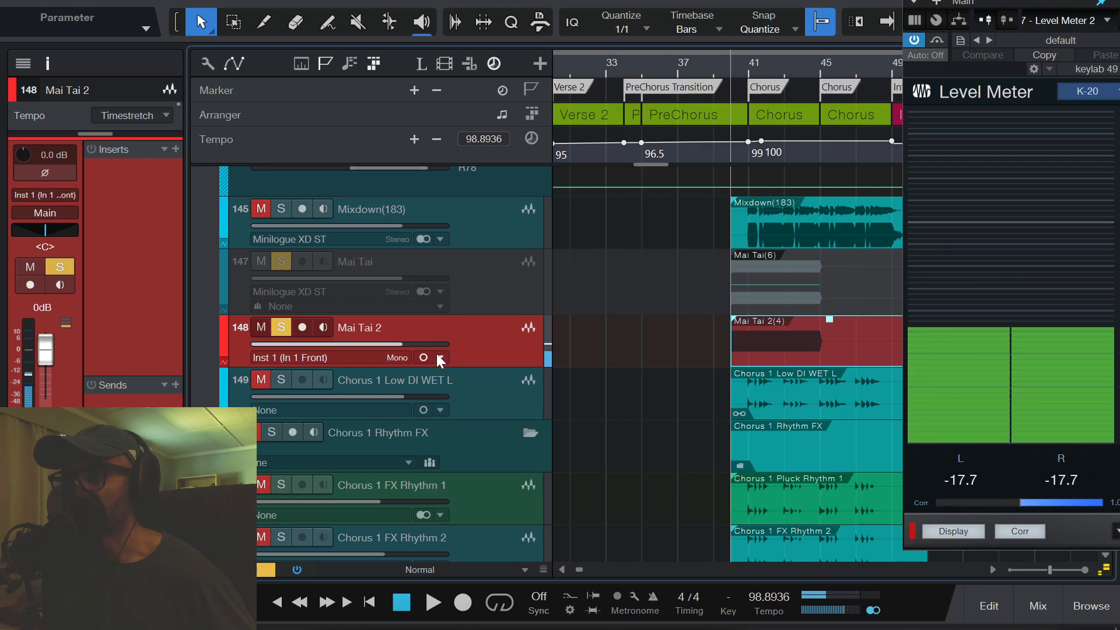
# - Switch the Mai Tai 2 track back to stereo, bounce its event in place and play it to check the level
pyautogui.click(421, 357)
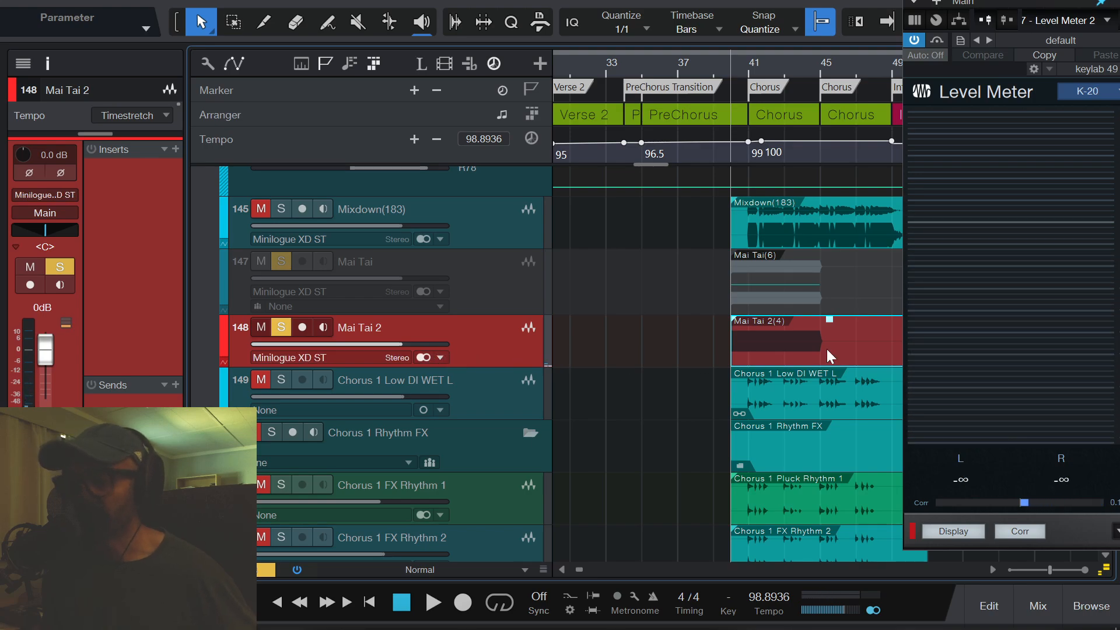
pyautogui.hotkey('ctrl', 'b')
pyautogui.press('space')
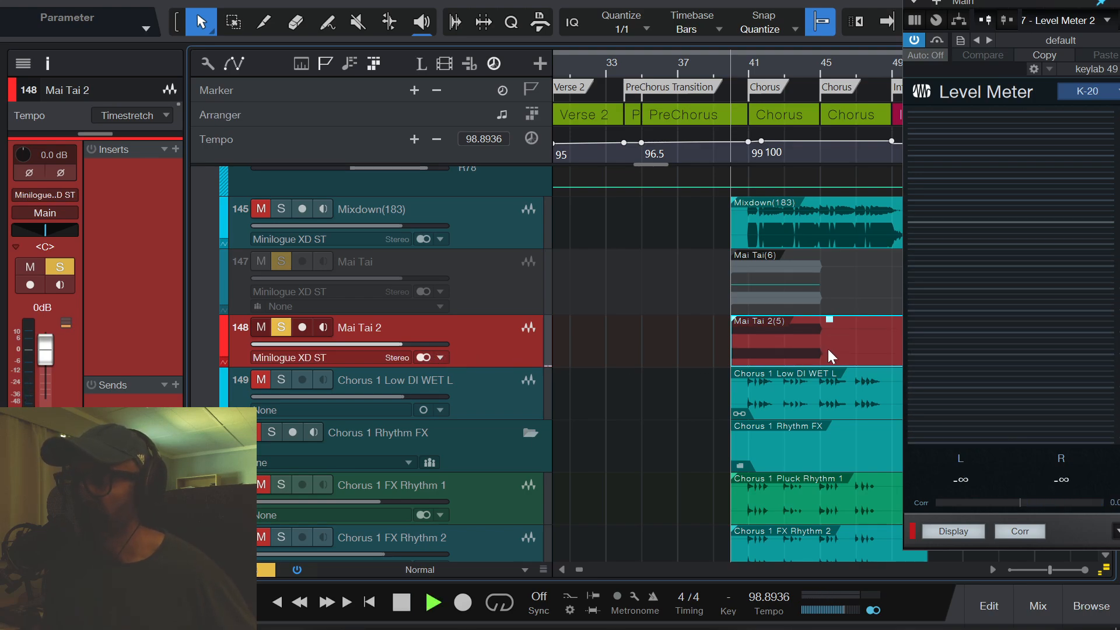
pyautogui.press('space')
pyautogui.press('space')
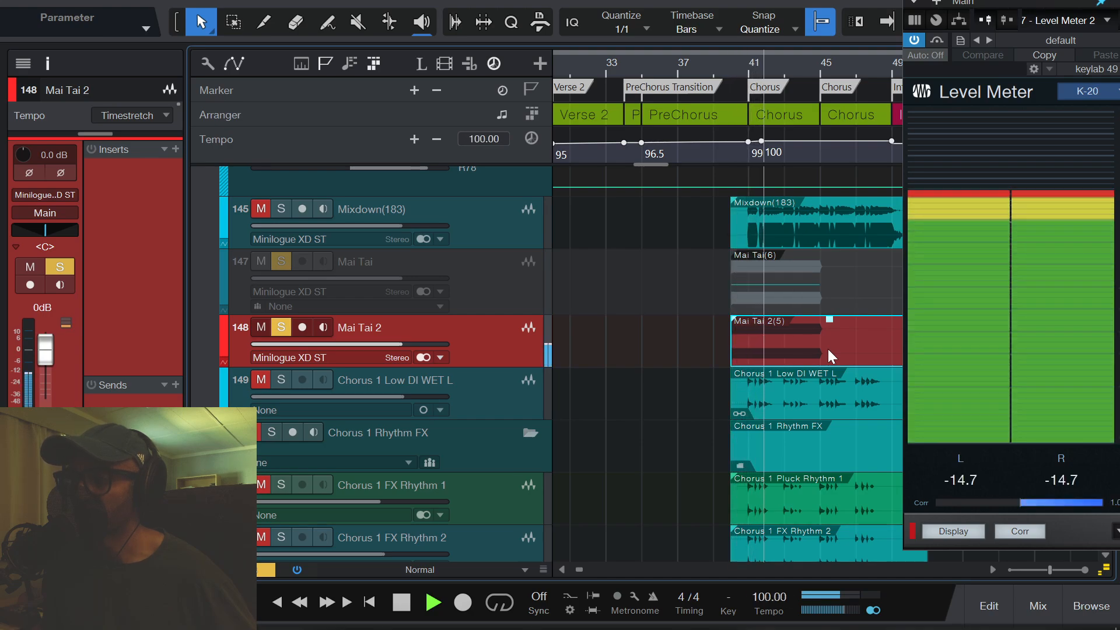
pyautogui.press('space')
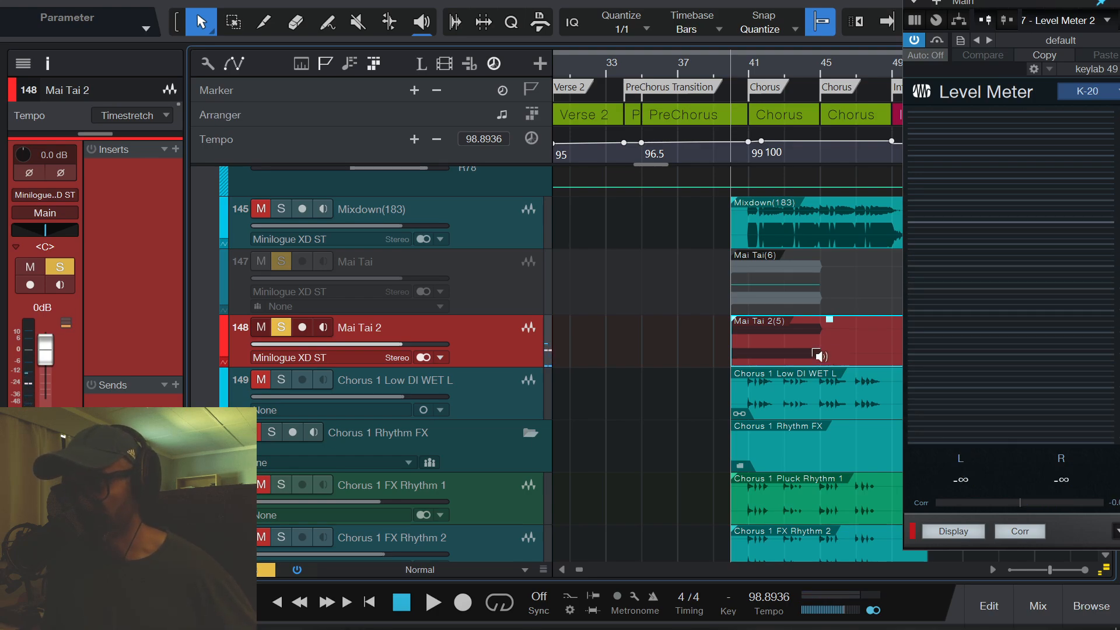
# - Set the Mai Tai 2 track to mono, bounce the event again and play it to compare its peak level
pyautogui.click(422, 357)
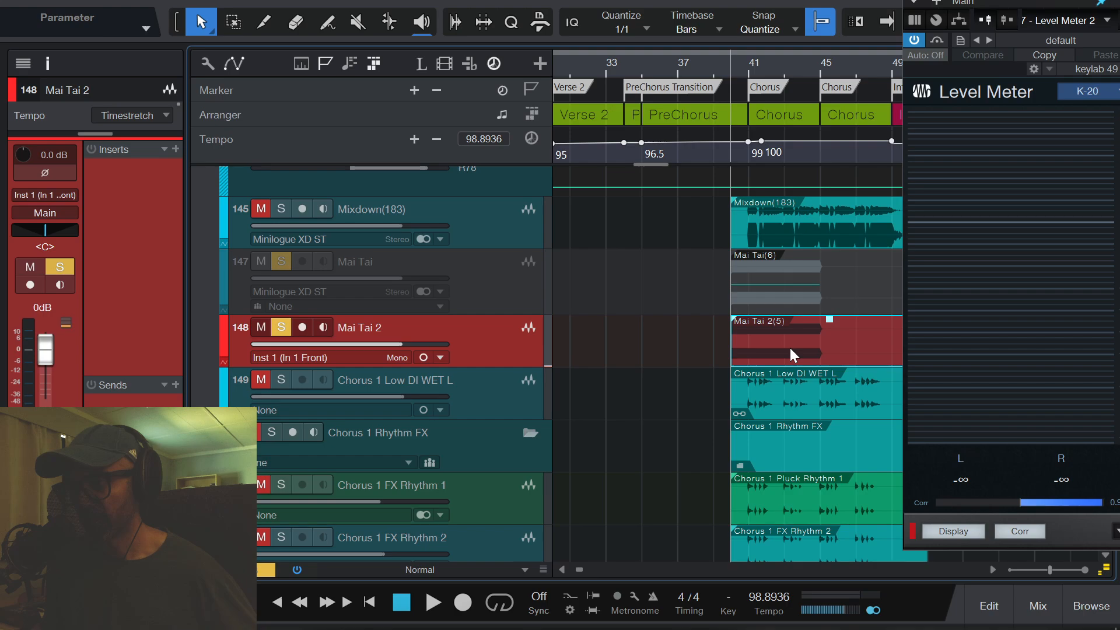
pyautogui.press('space')
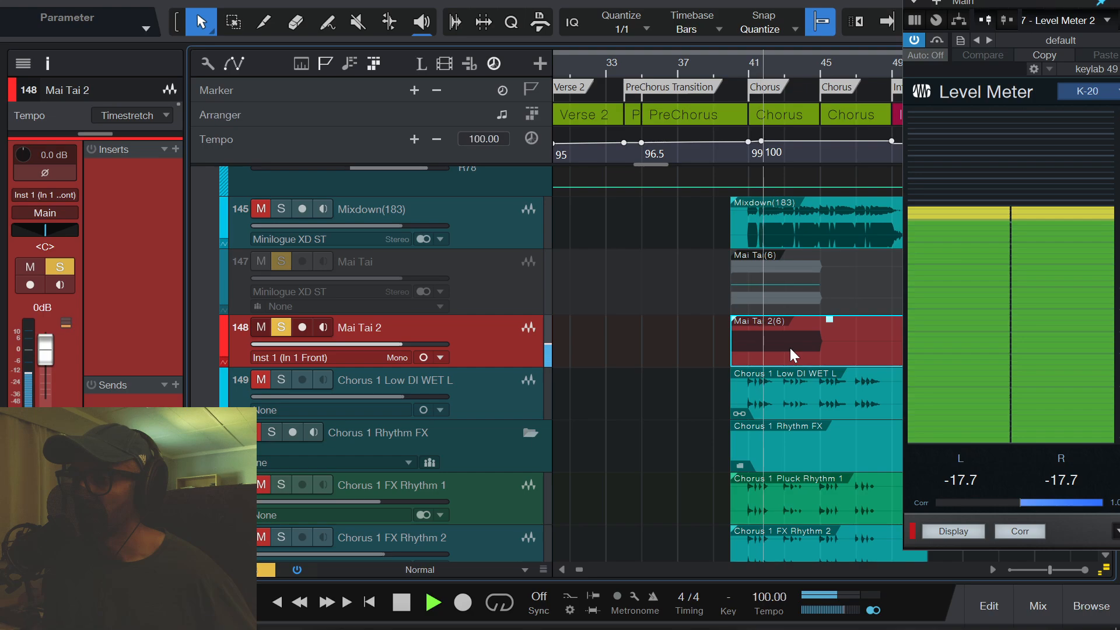
pyautogui.press('space')
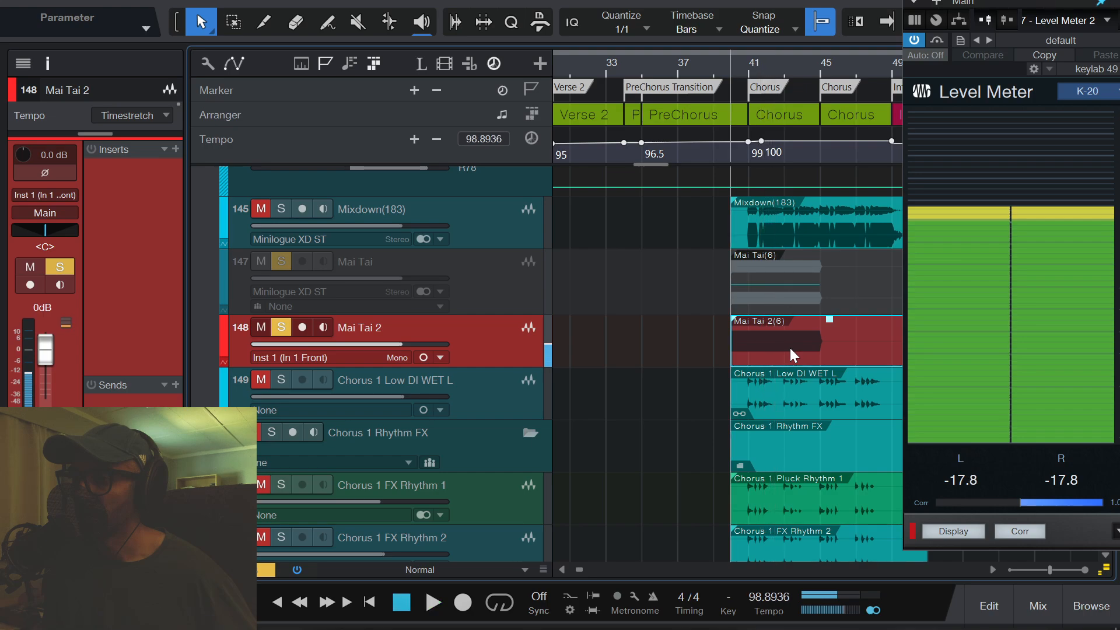
# - Return the Mai Tai 2 track to stereo, bounce the event once more and recheck its level in playback
pyautogui.click(424, 357)
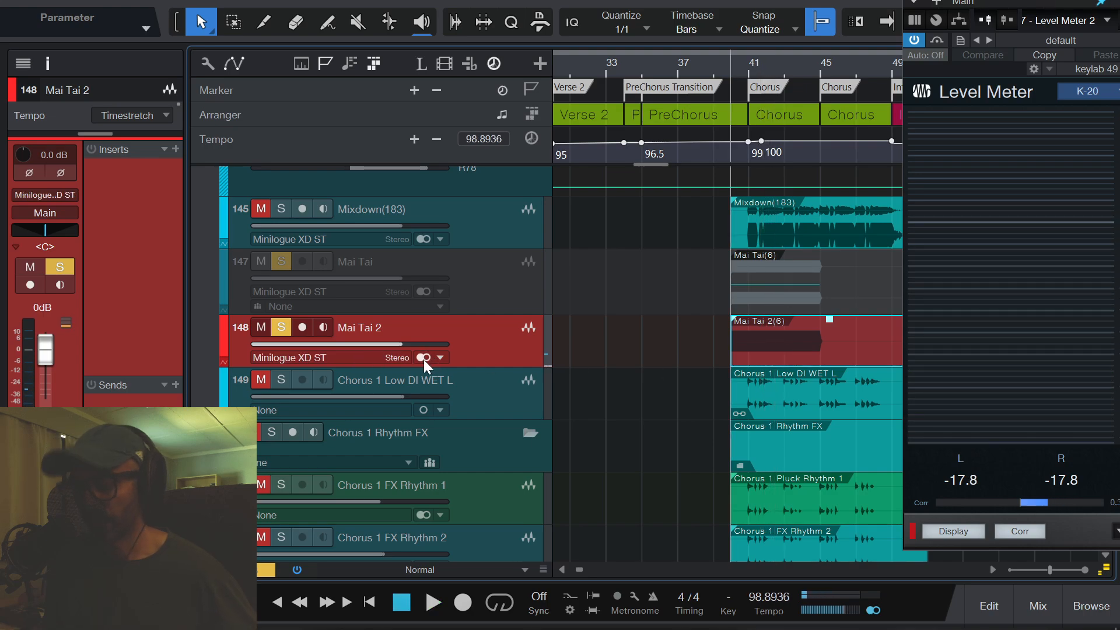
pyautogui.press('space')
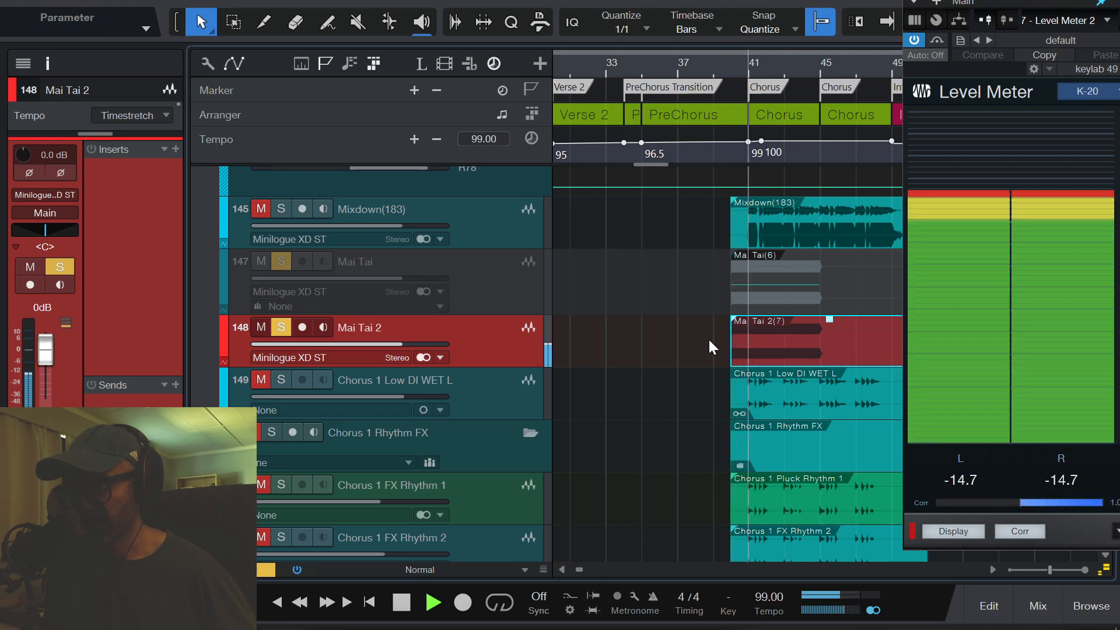
pyautogui.press('space')
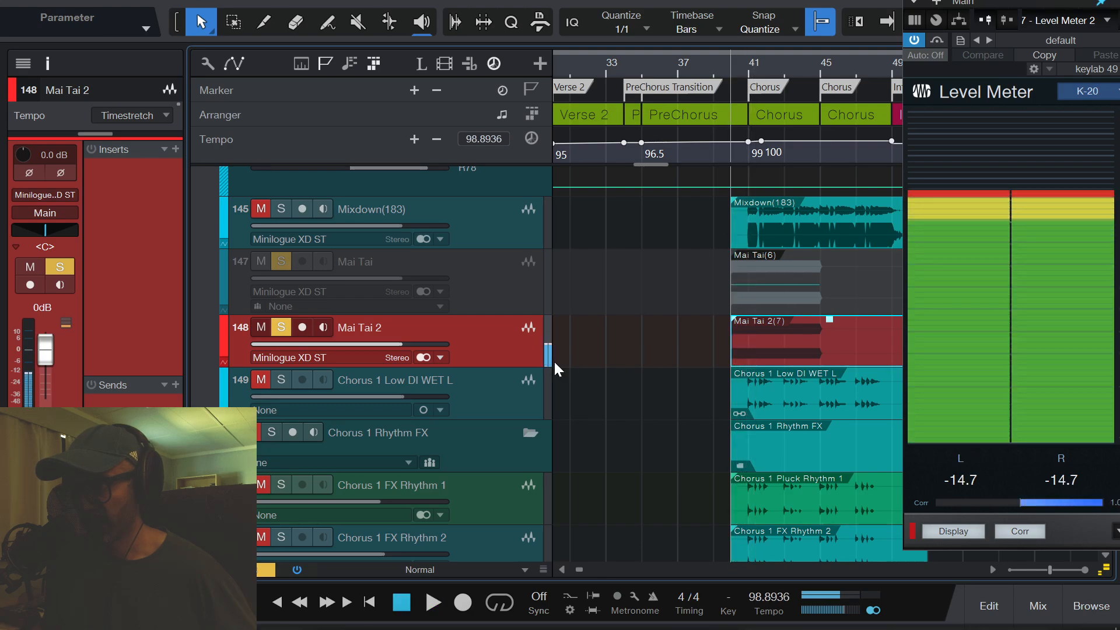
# - Change the Mai Tai 2 track to mono and bounce its event in place
pyautogui.click(425, 357)
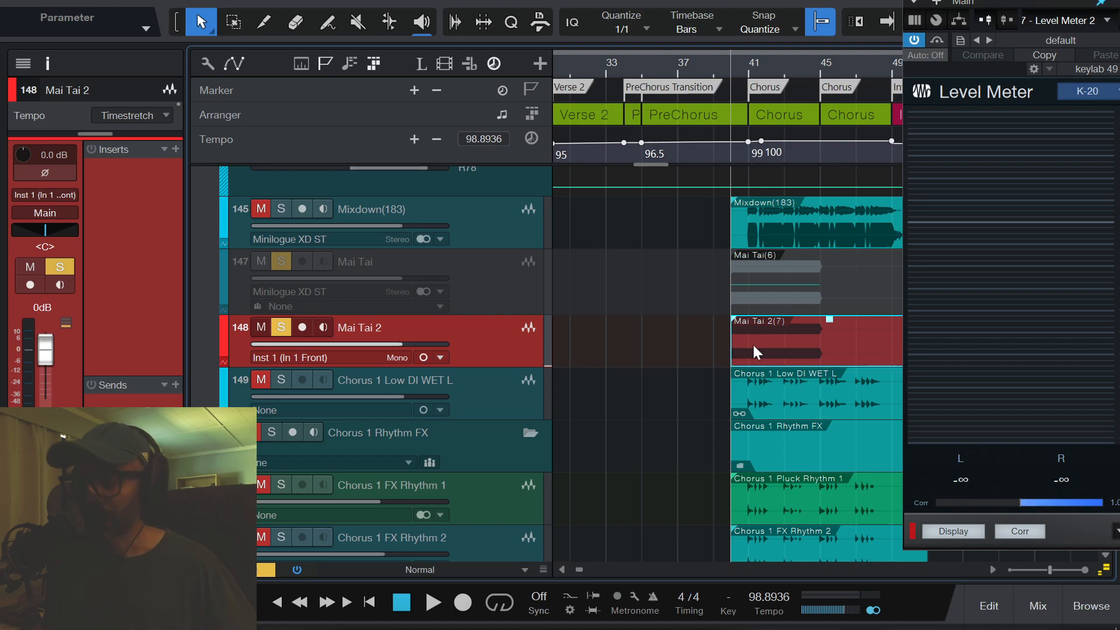
pyautogui.hotkey('ctrl', 'b')
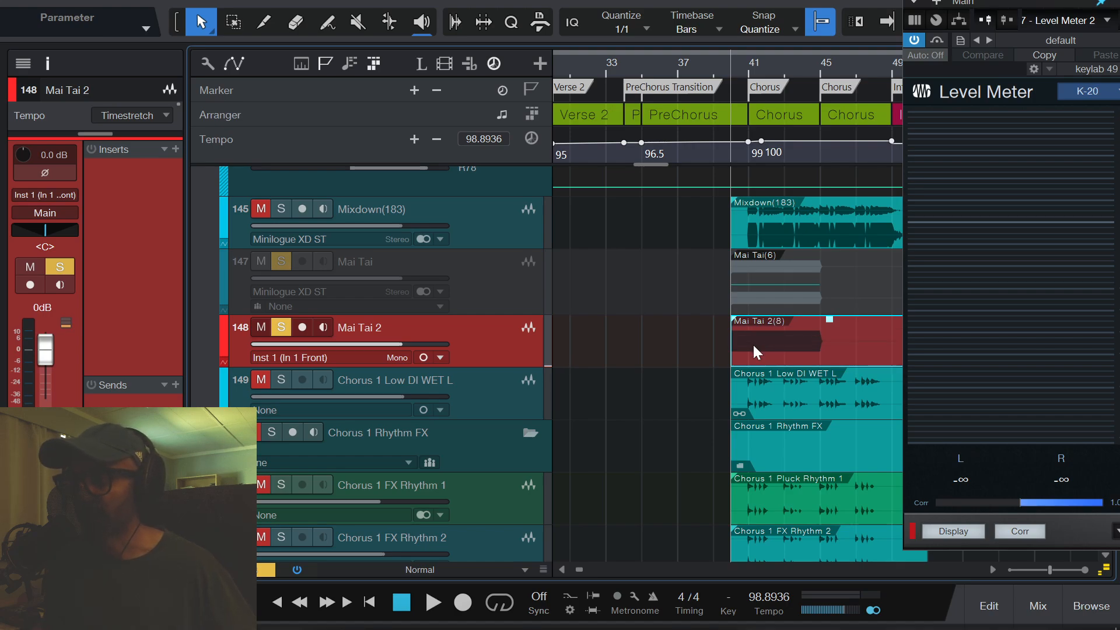
# - Play the mono-bounced Mai Tai 2 event to check its peak level on the Level Meter
pyautogui.rightClick(752, 342)
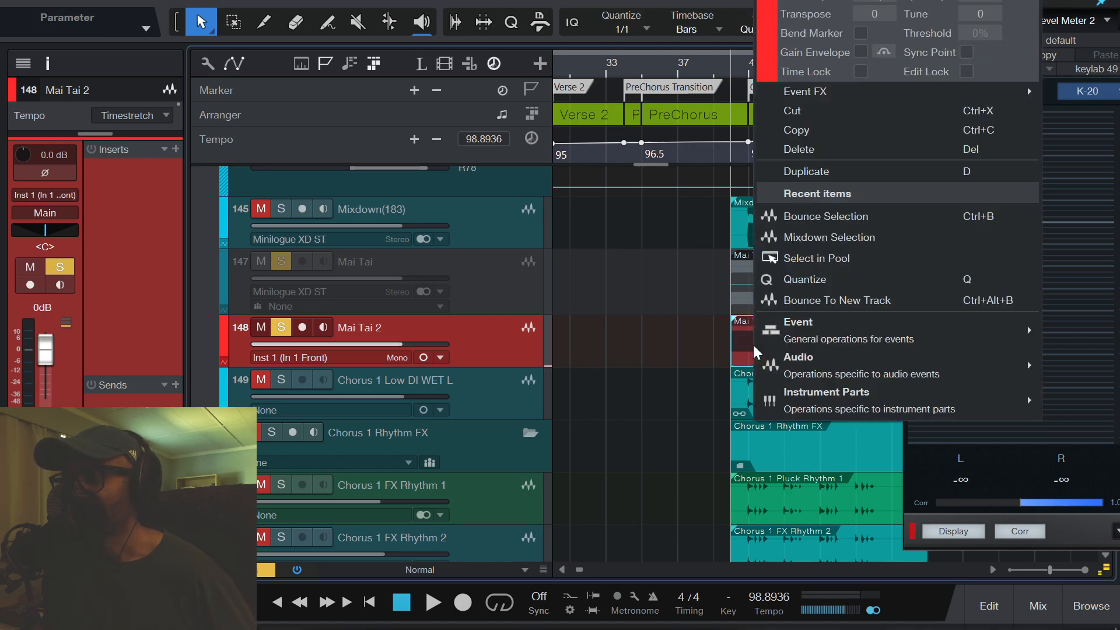
pyautogui.click(498, 351)
pyautogui.press('space')
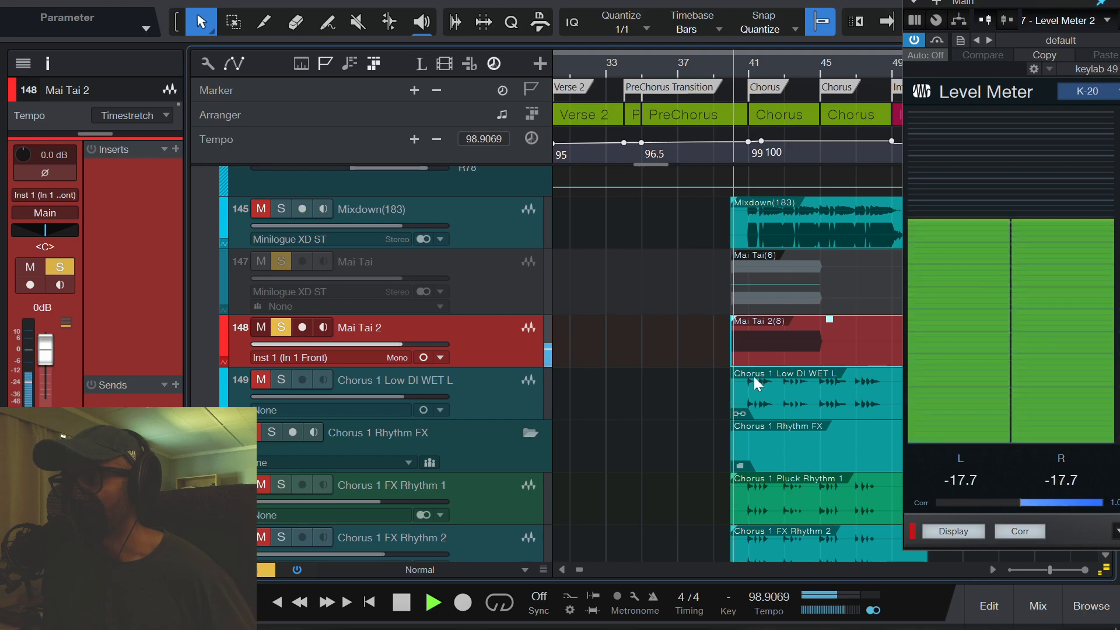
pyautogui.press('space')
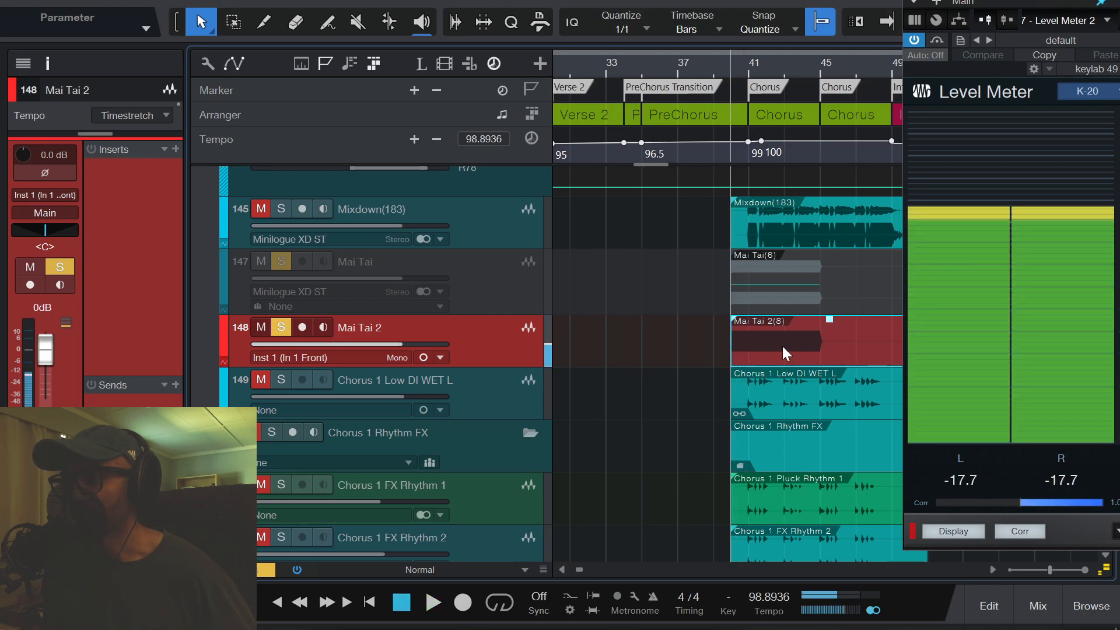
# - Mix down the Mai Tai 2 event to a new track and colour that track red
pyautogui.rightClick(782, 345)
pyautogui.click(869, 242)
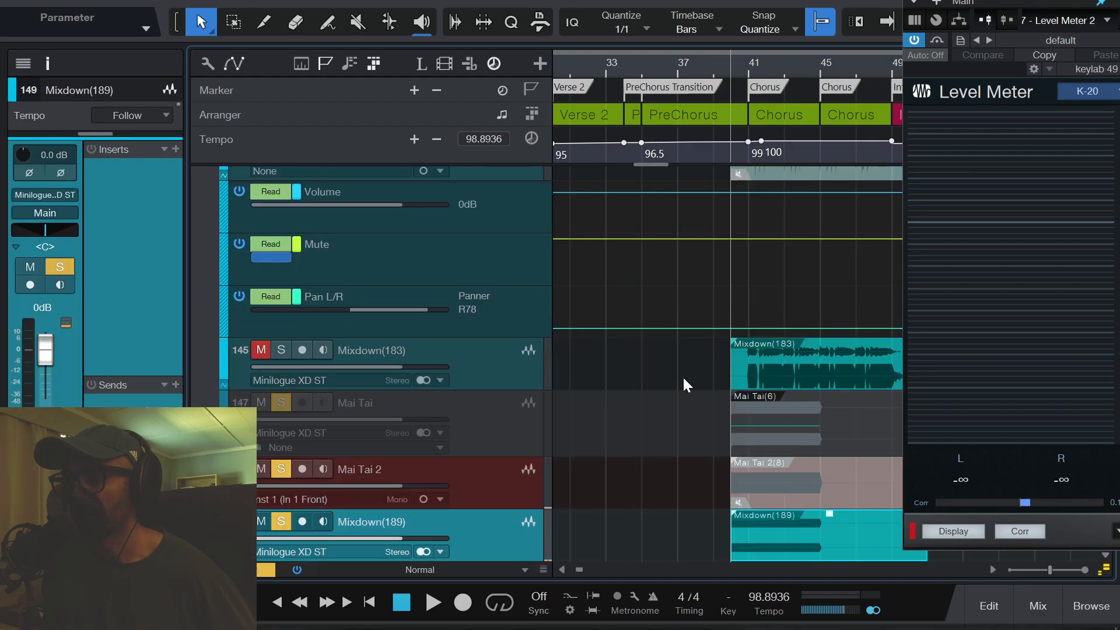
pyautogui.scroll(-5, 683, 376)
pyautogui.scroll(1, 645, 268)
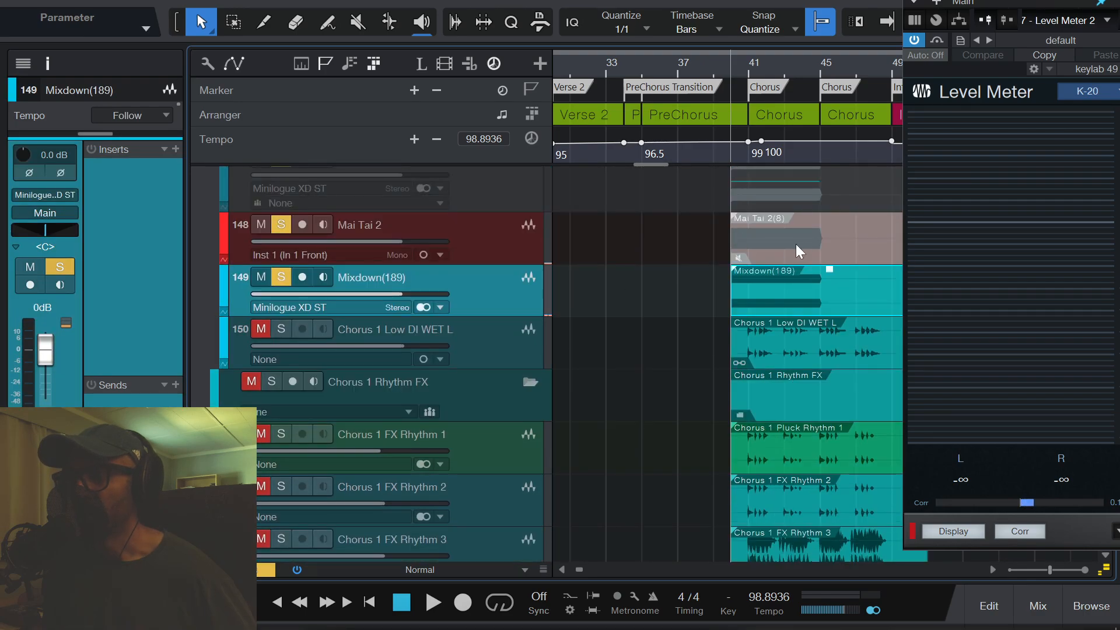
pyautogui.click(223, 289)
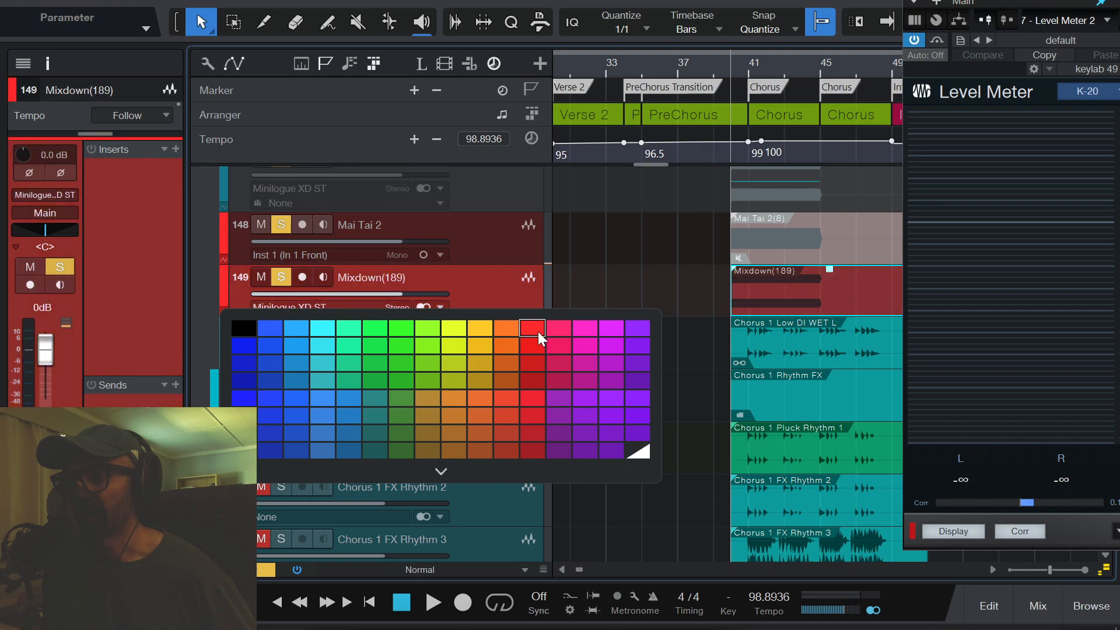
pyautogui.click(538, 333)
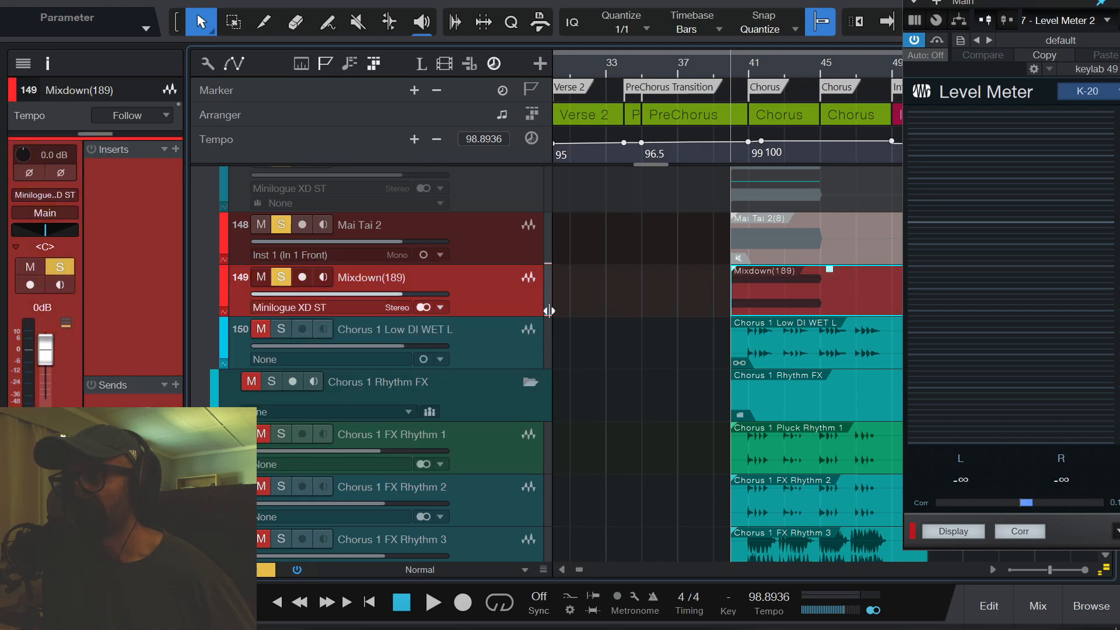
# - Play the stereo mixdown track twice to check its peak level on the Level Meter
pyautogui.press('space')
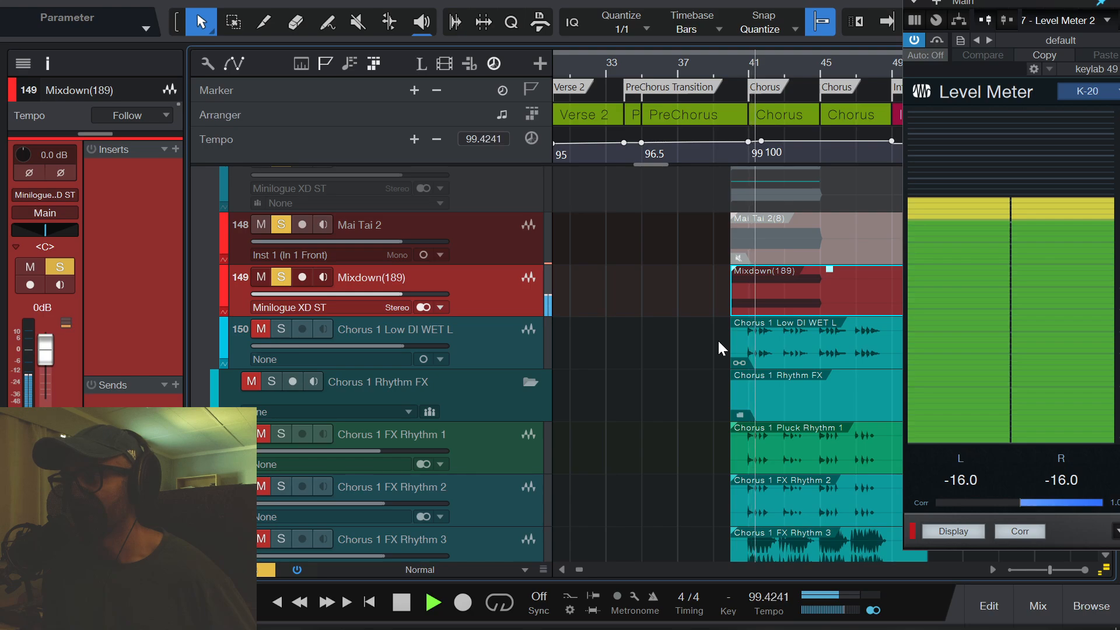
pyautogui.press('space')
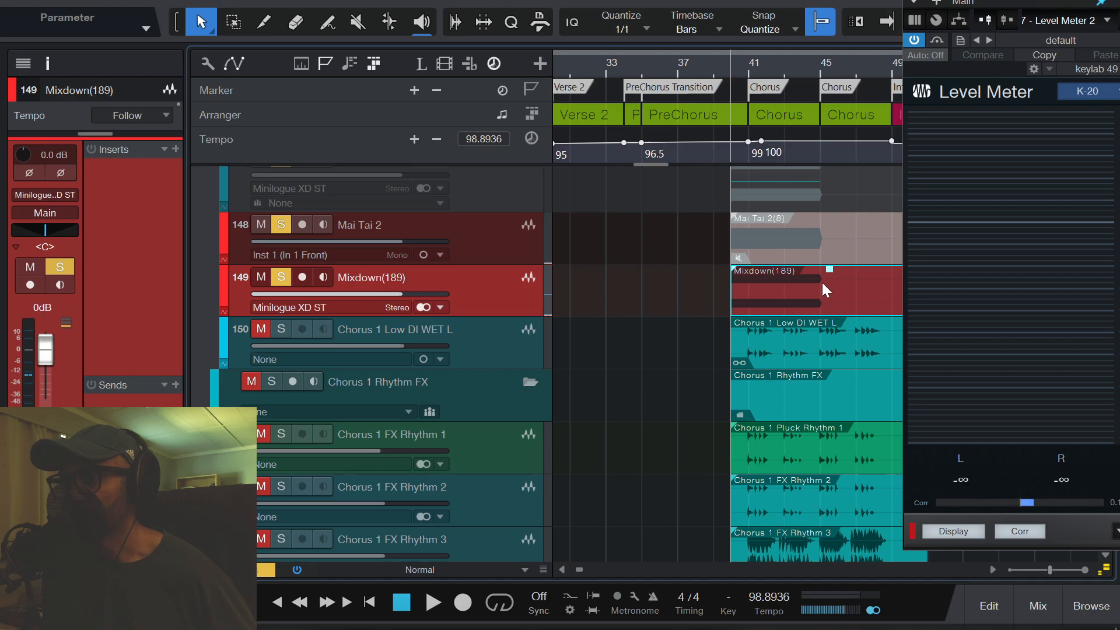
pyautogui.press('space')
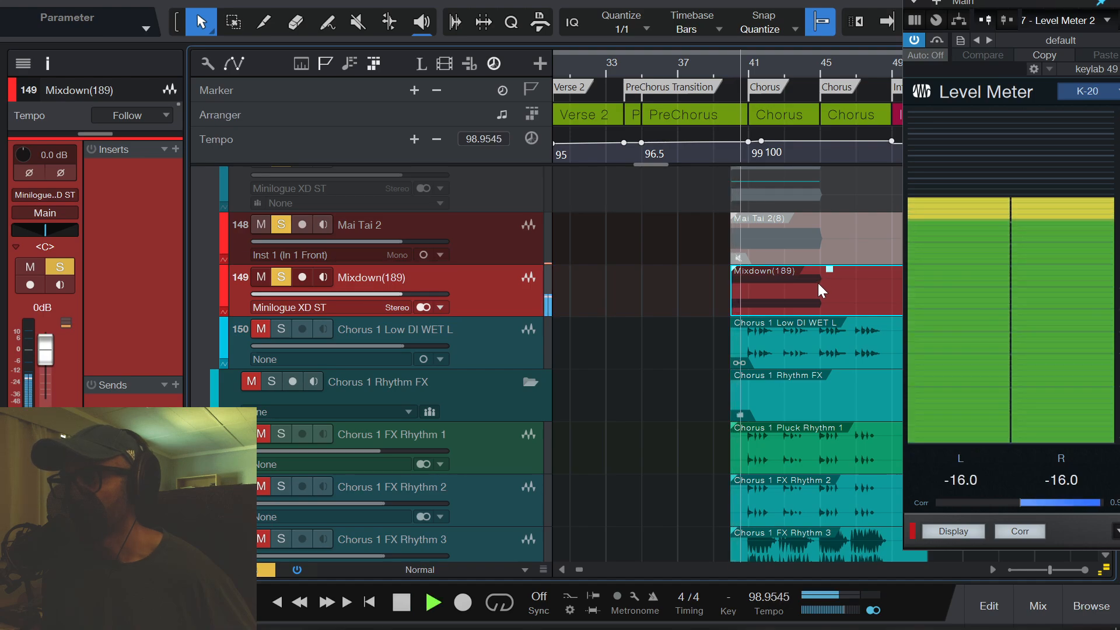
pyautogui.press('space')
# - Set the Mixdown(189) track to mono, then bounce its event in place and check its level in playback
pyautogui.click(423, 307)
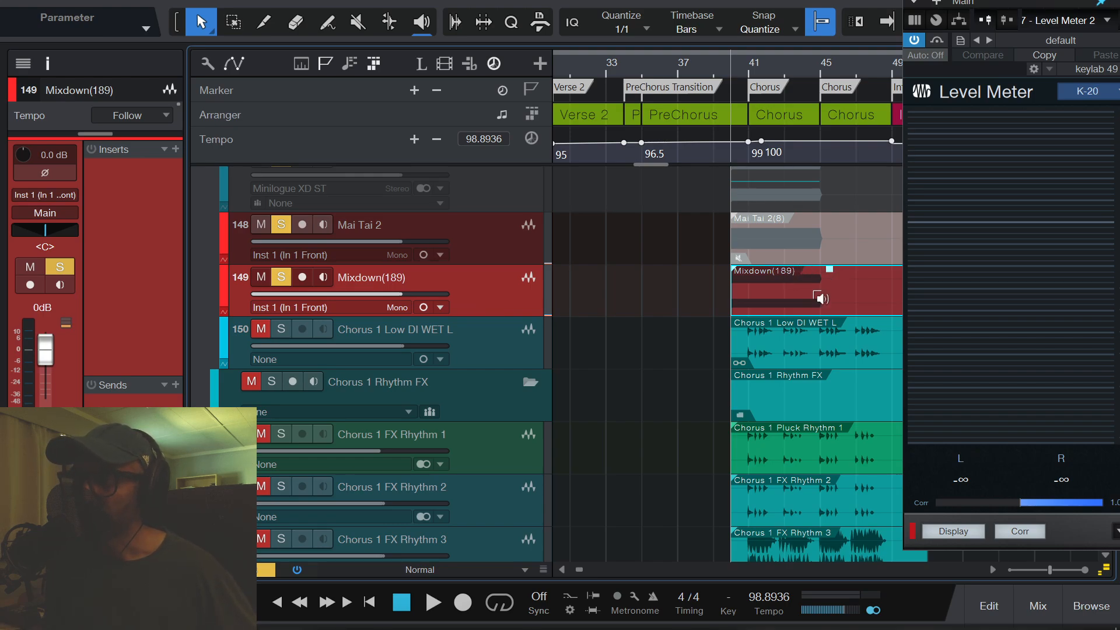
pyautogui.hotkey('ctrl', 'b')
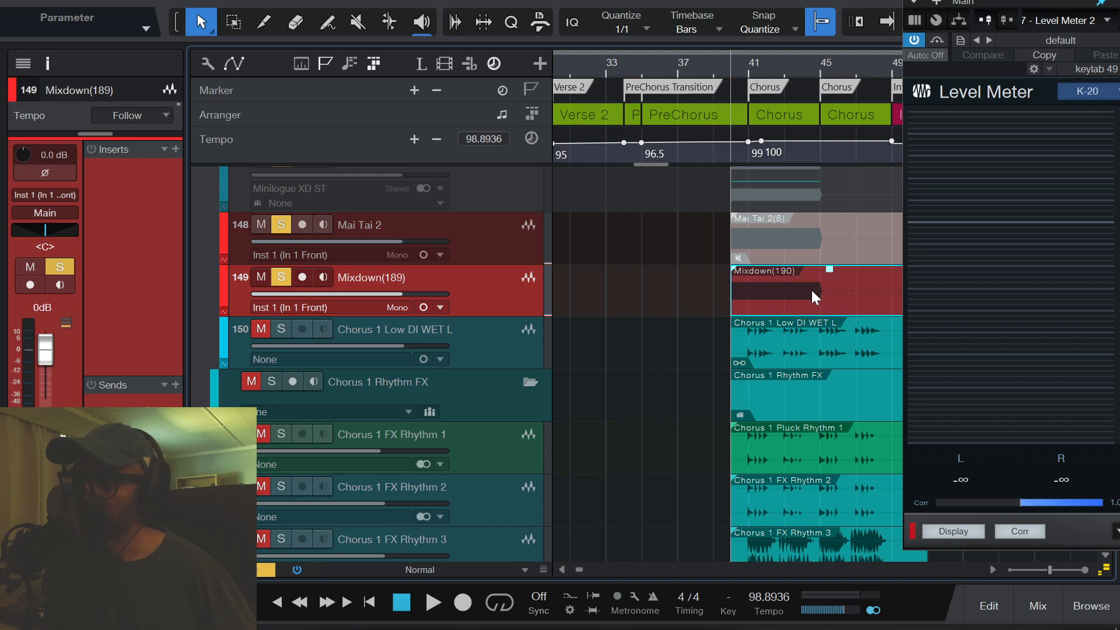
pyautogui.press('space')
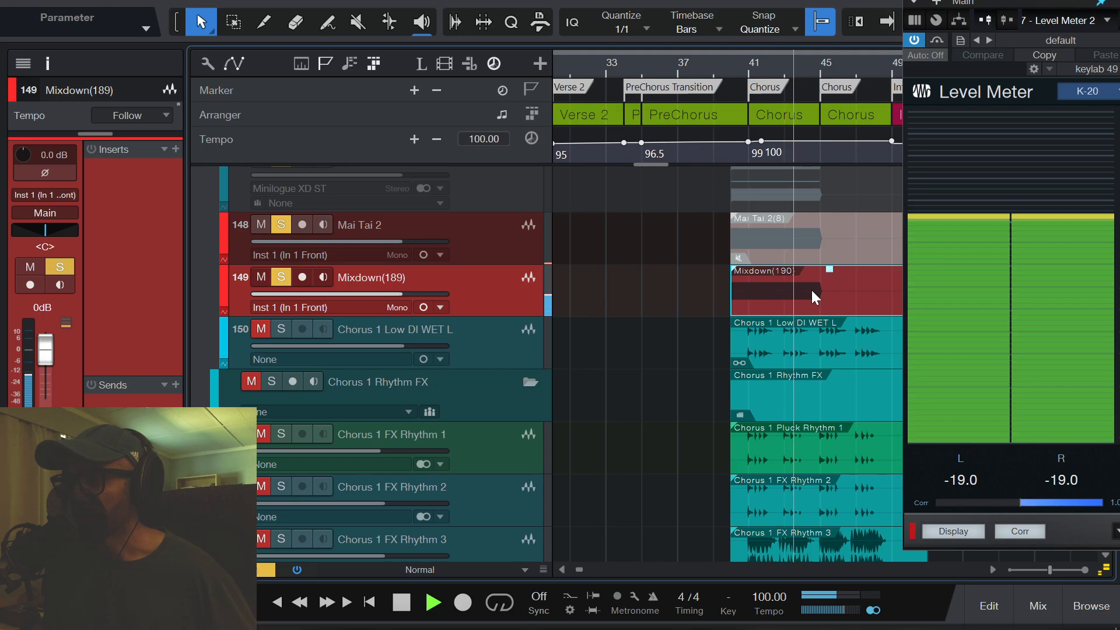
pyautogui.press('space')
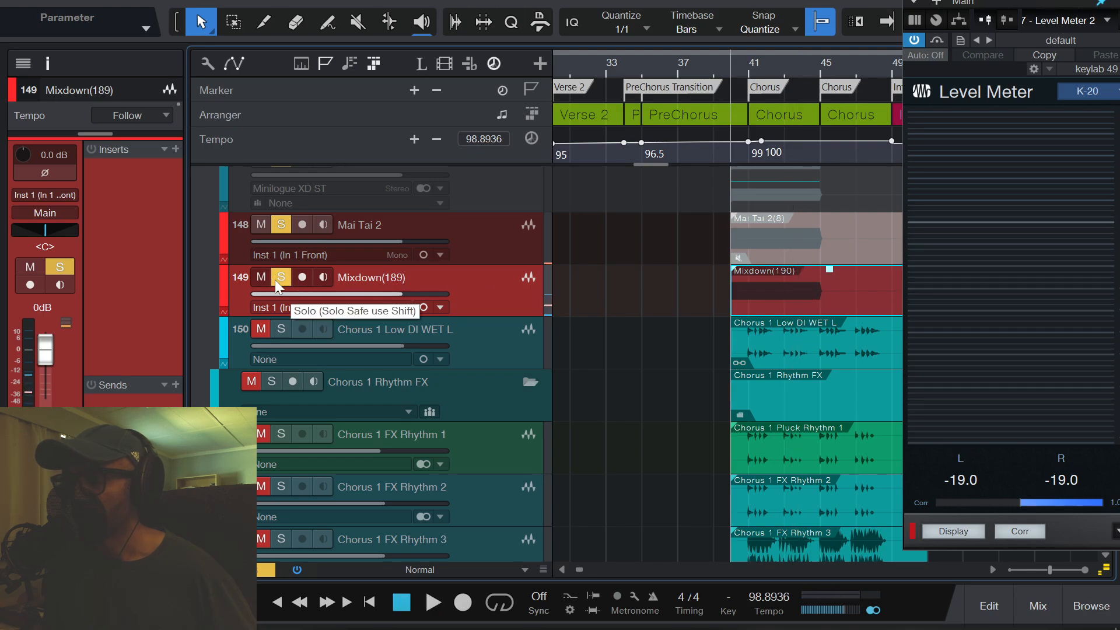
# - Switch the Mixdown(189) track back to stereo for a playback level check, and save the song
pyautogui.click(426, 306)
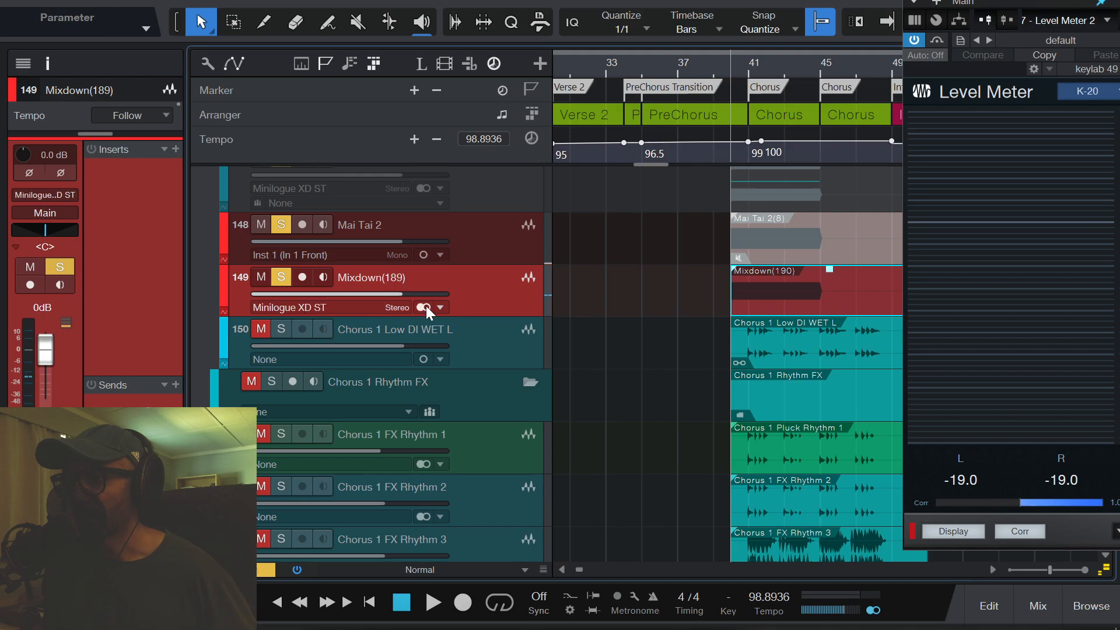
pyautogui.press('space')
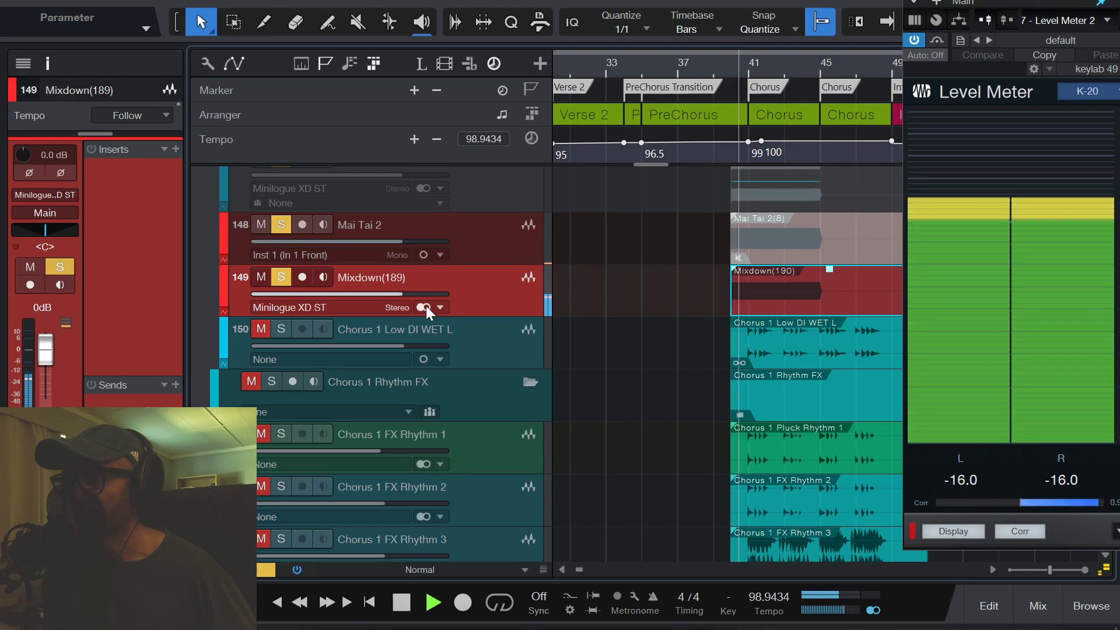
pyautogui.press('space')
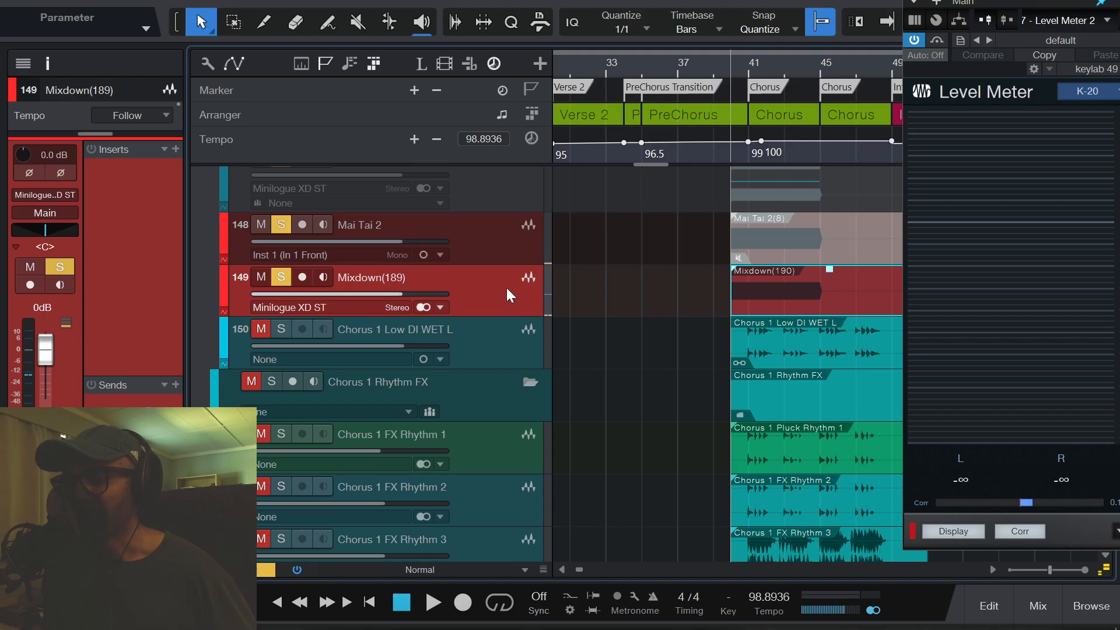
pyautogui.hotkey('ctrl', 's')
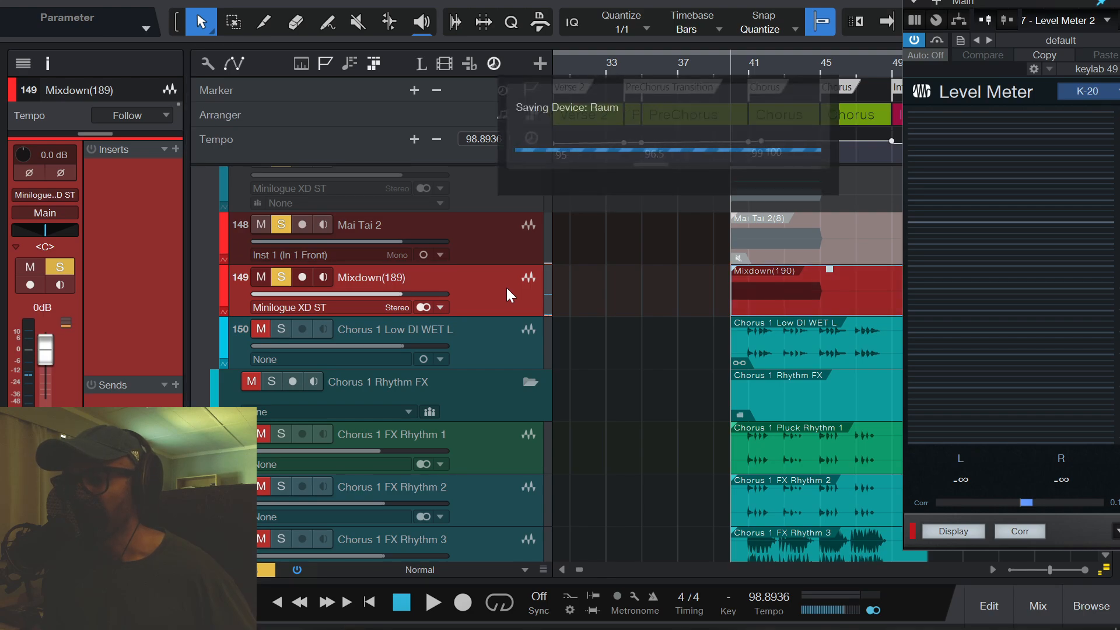
# - Set the Mixdown(189) track to mono again and play the bounced event to compare its peak level
pyautogui.click(422, 308)
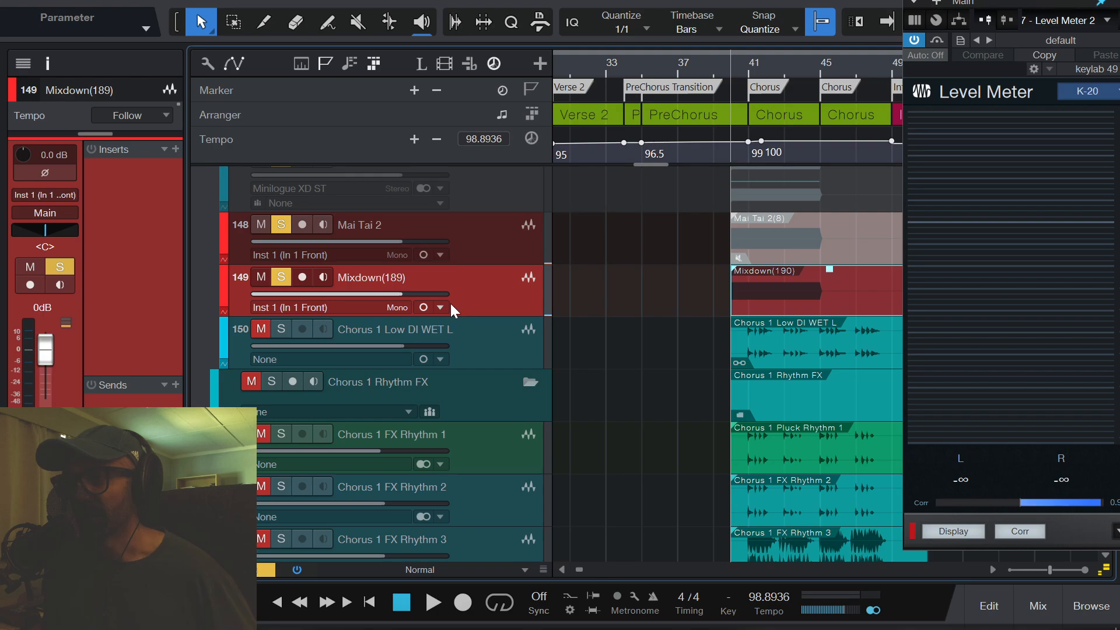
pyautogui.press('space')
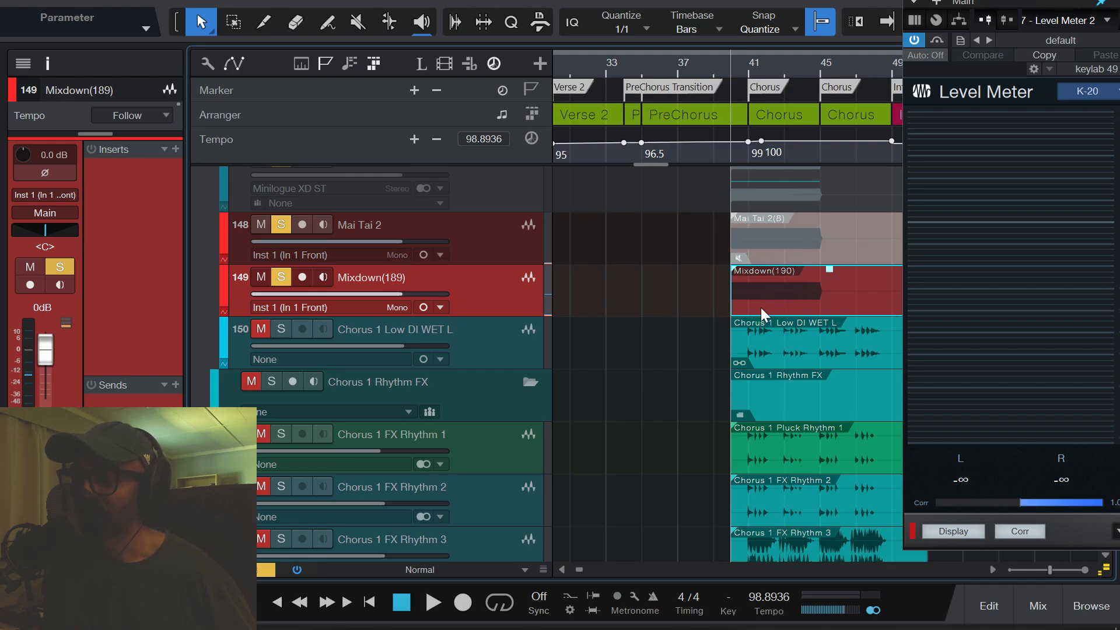
pyautogui.press('space')
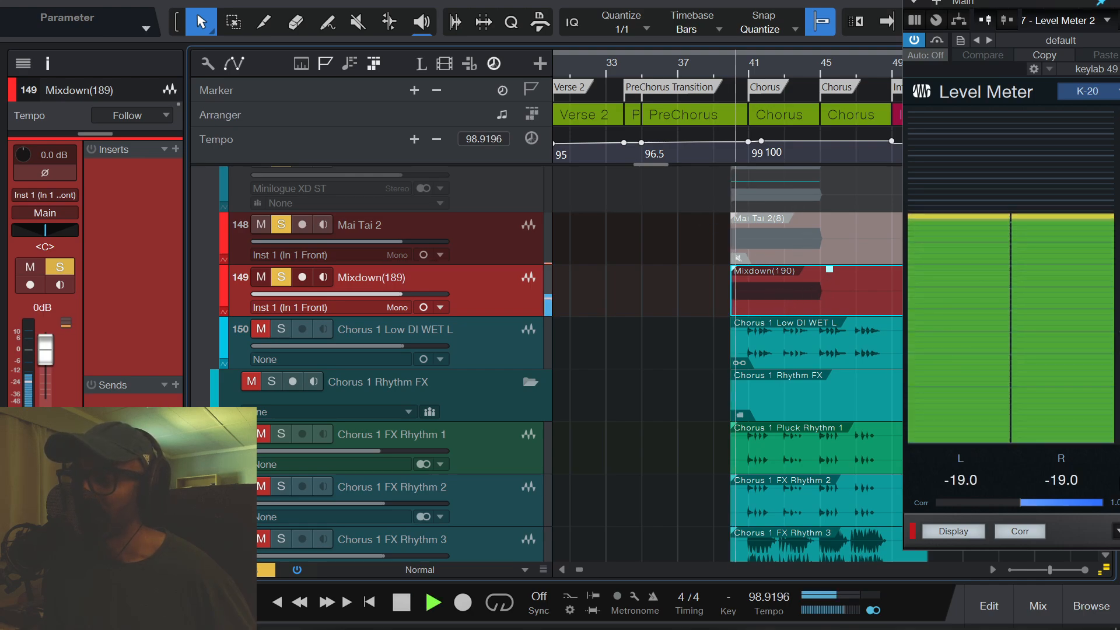
pyautogui.press('space')
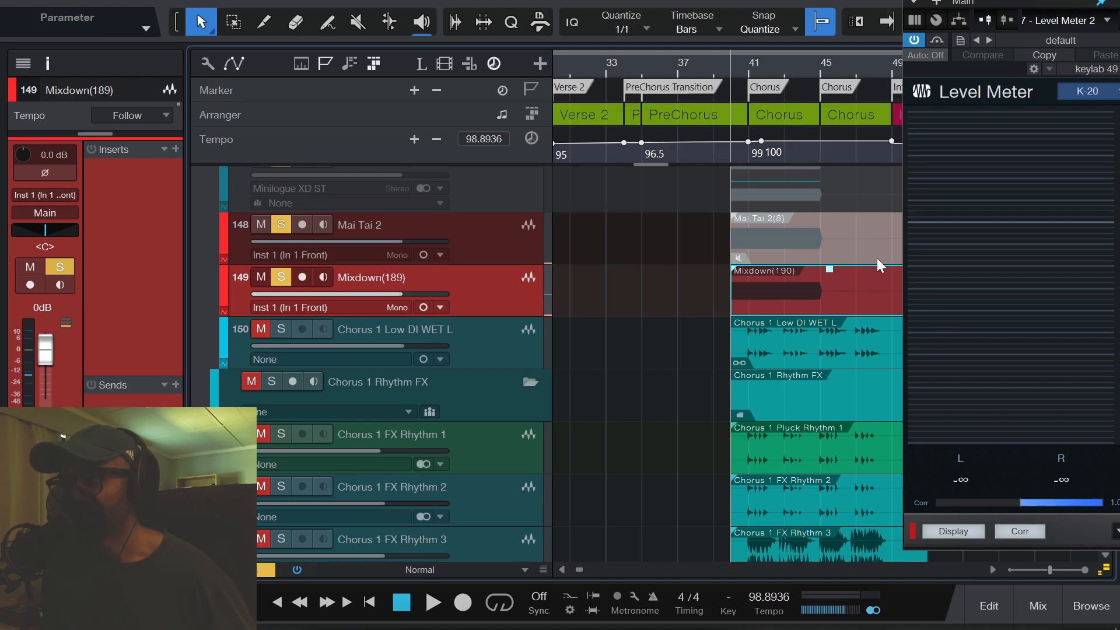
pyautogui.click(483, 347)
pyautogui.rightClick(792, 342)
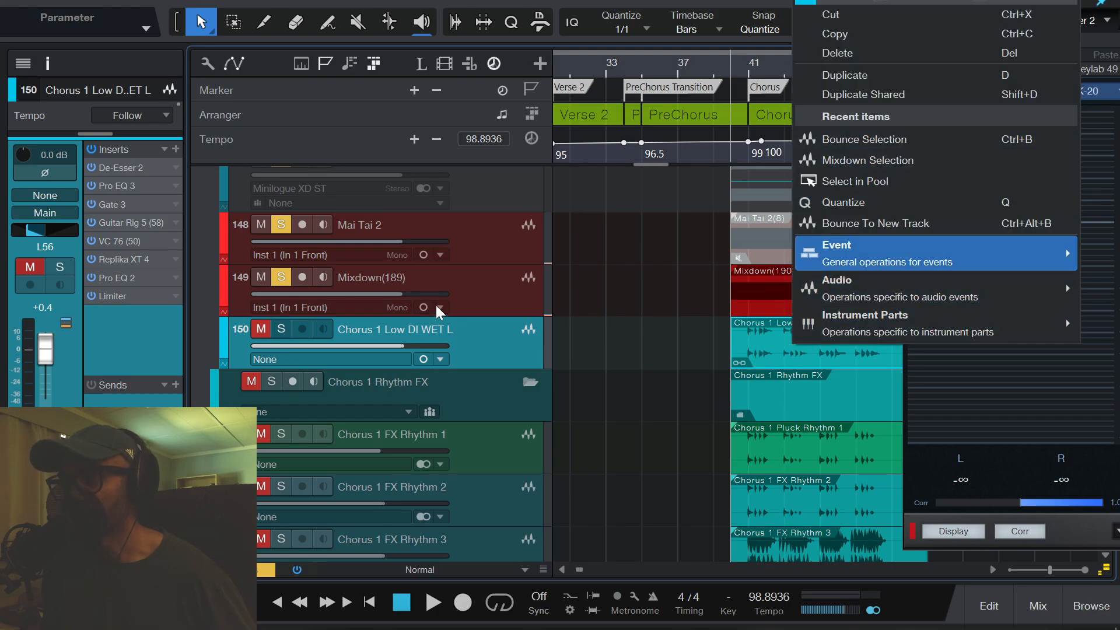
pyautogui.click(460, 279)
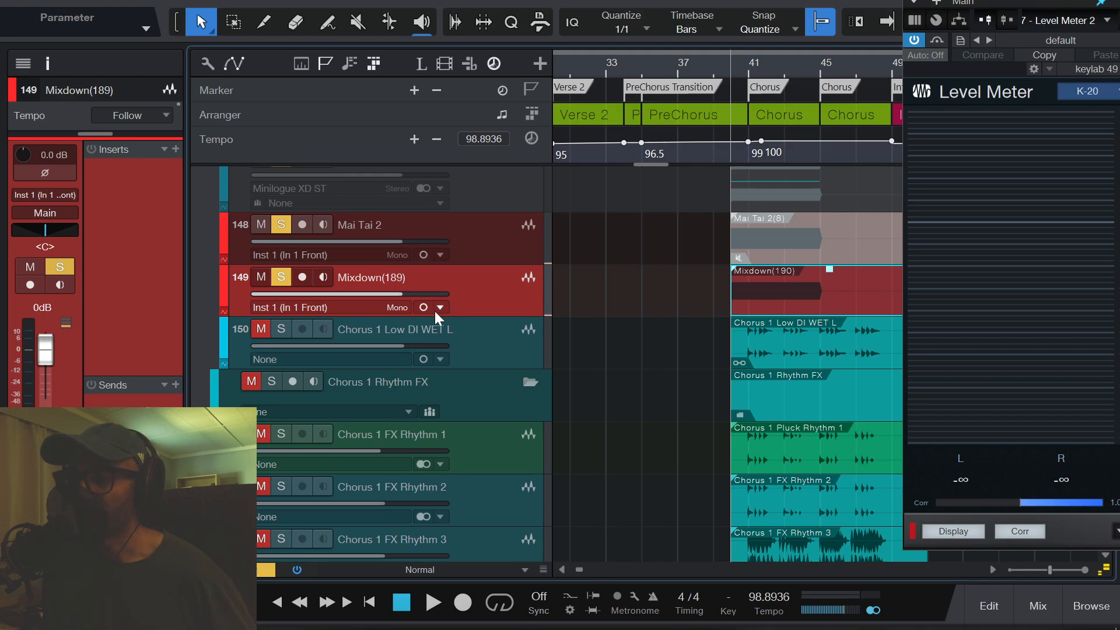
pyautogui.moveTo(285, 628)
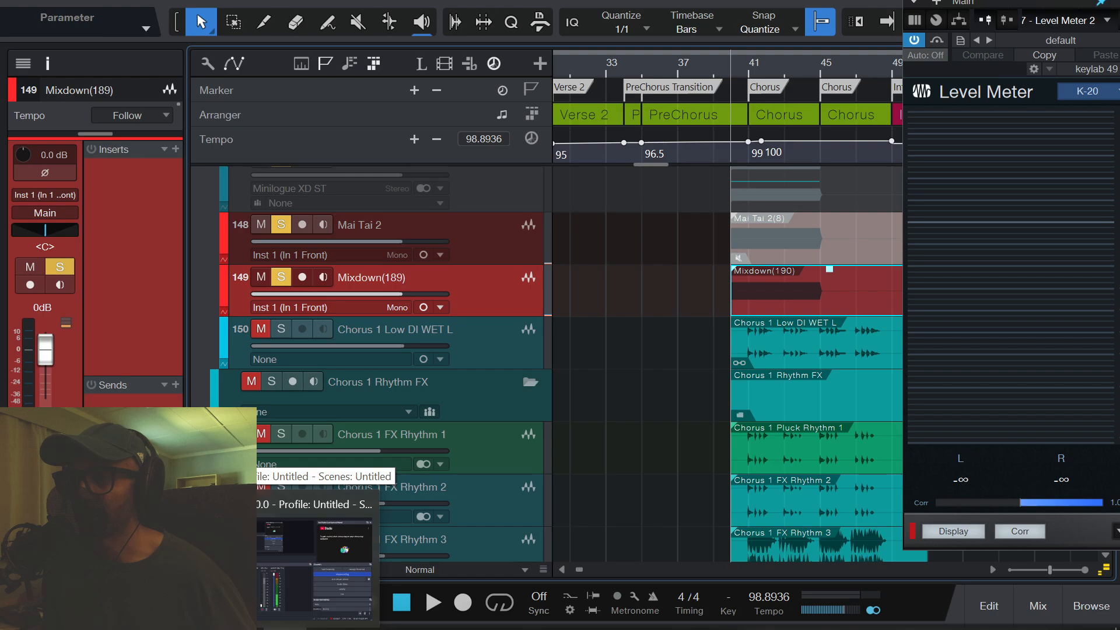
# - Set the audio input of the Mixdown(189) track to None
pyautogui.click(305, 304)
pyautogui.click(300, 325)
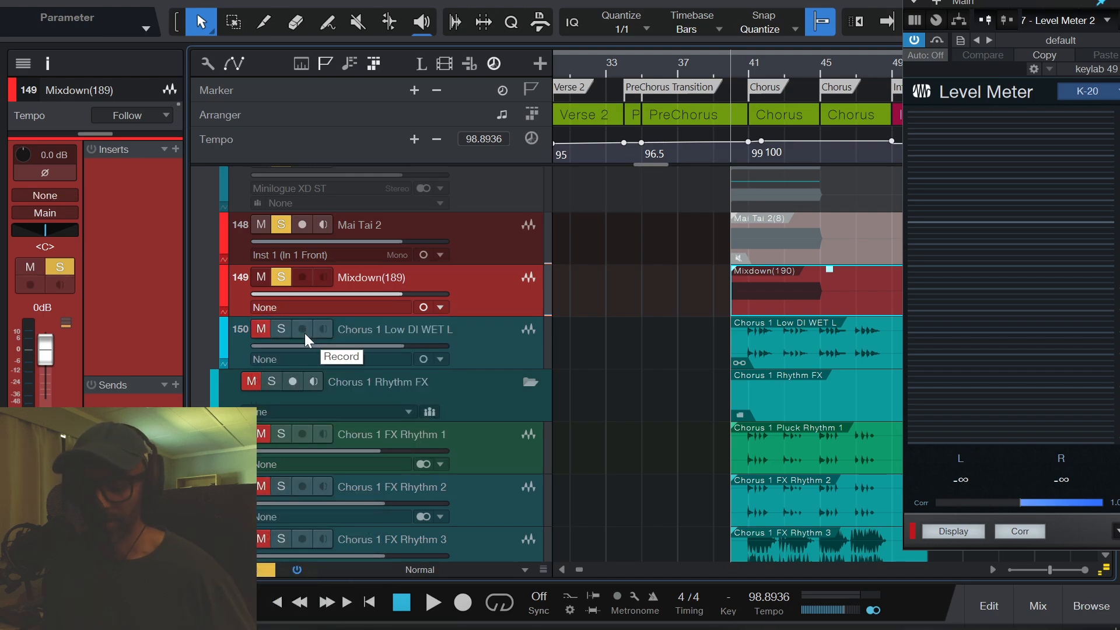
pyautogui.click(467, 233)
pyautogui.click(481, 283)
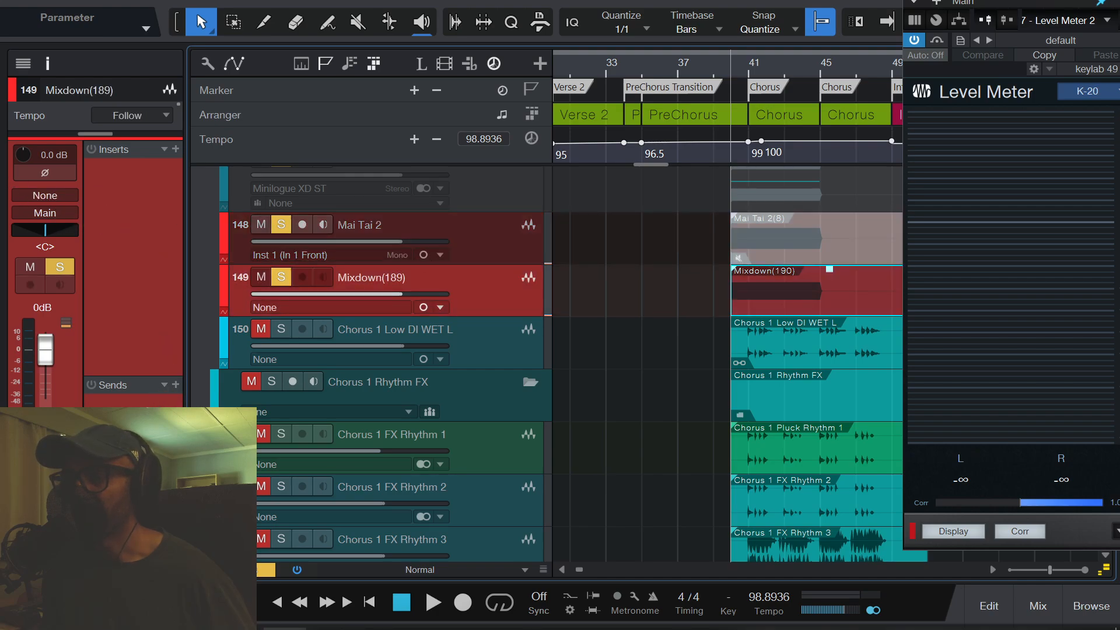
pyautogui.moveTo(284, 628)
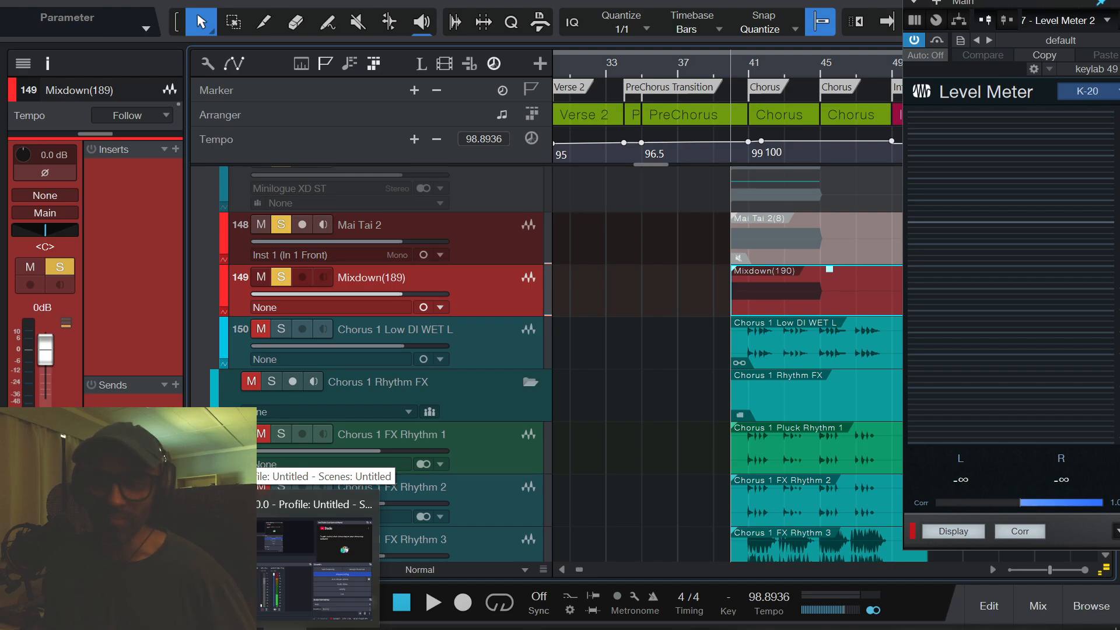